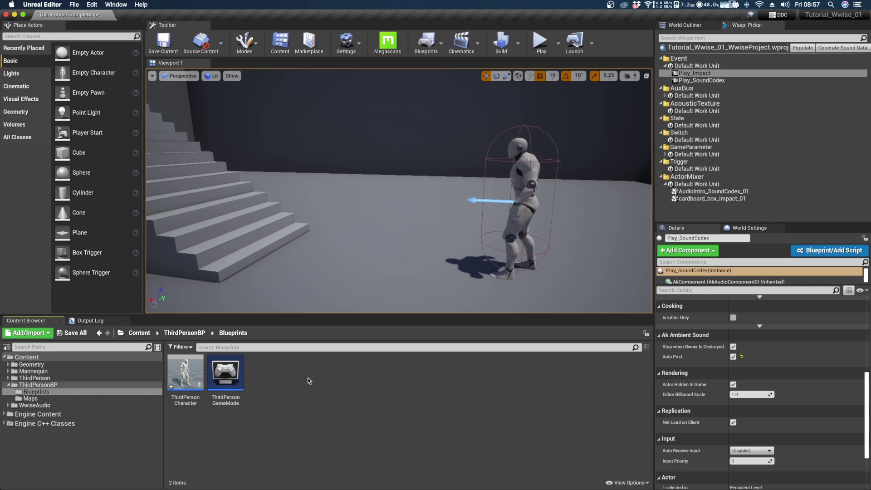
Step: Create a Blueprint Class with Actor as its parent in the Blueprints folder and name it WwiseClass
right_click(296, 388)
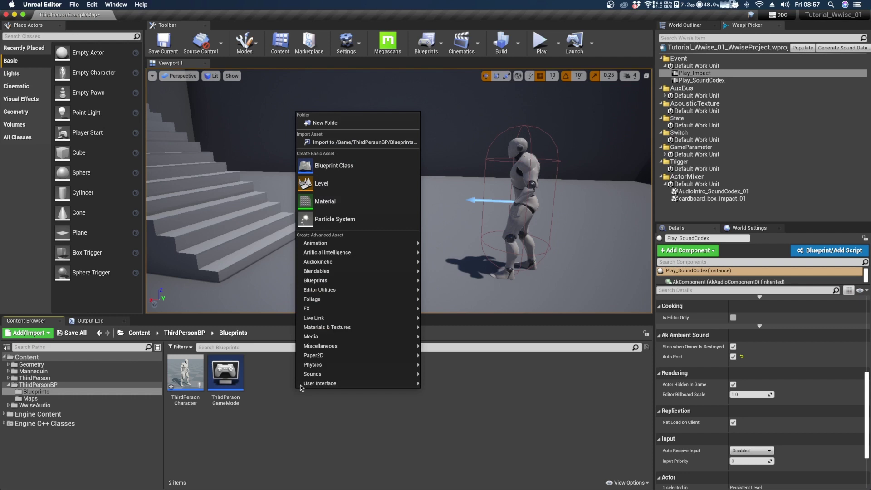
click(334, 166)
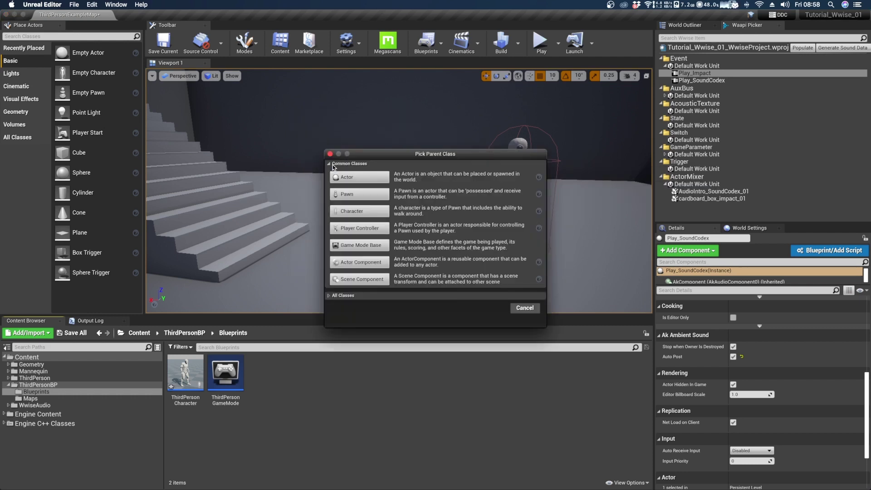
click(344, 177)
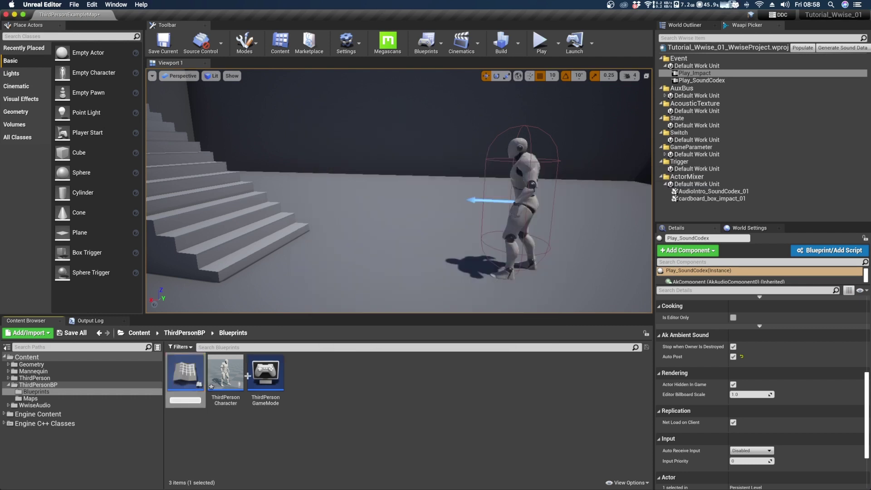
text(Wwi)
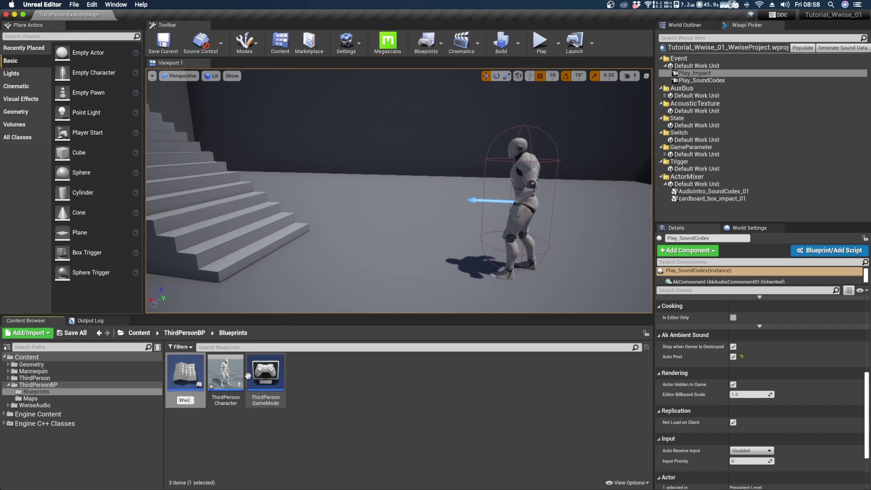
text(seClass)
key(Return)
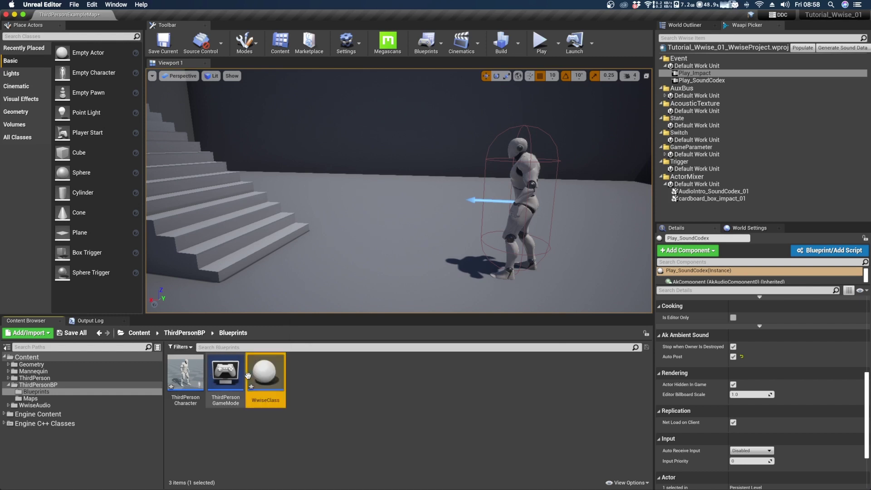
Step: Open the WwiseClass blueprint and add a Cube component to it
double_click(265, 383)
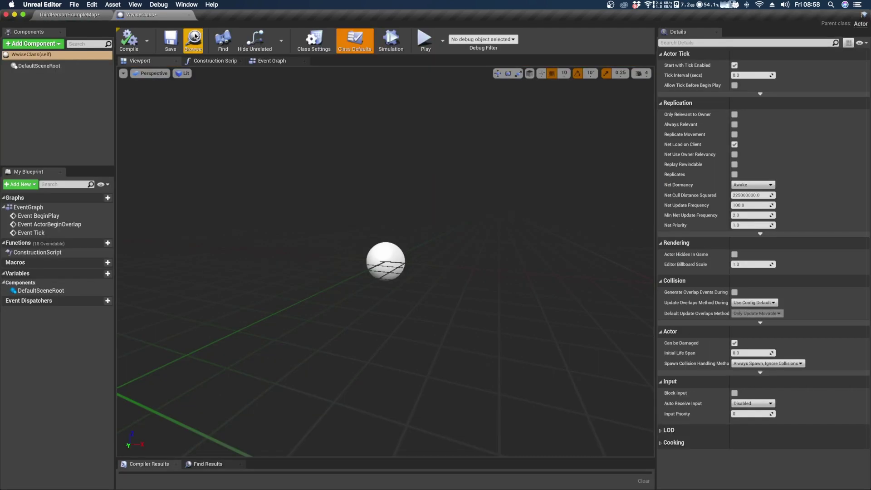
click(41, 45)
text(cube)
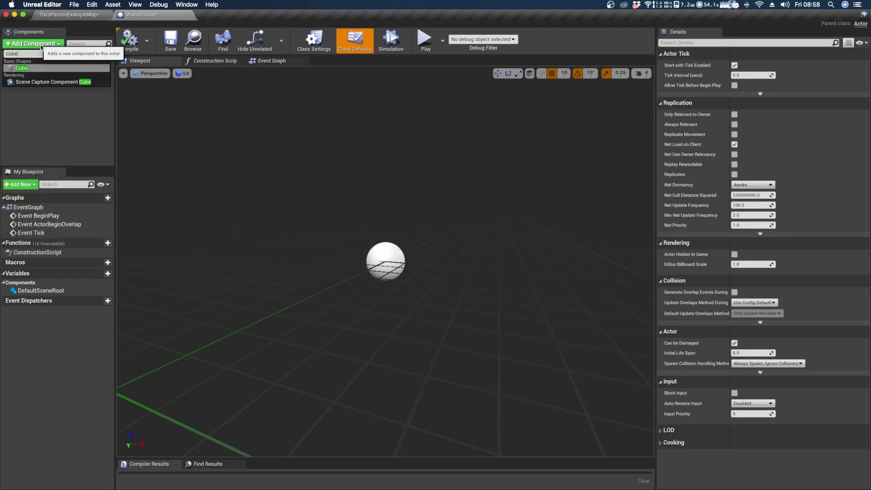
key(Return)
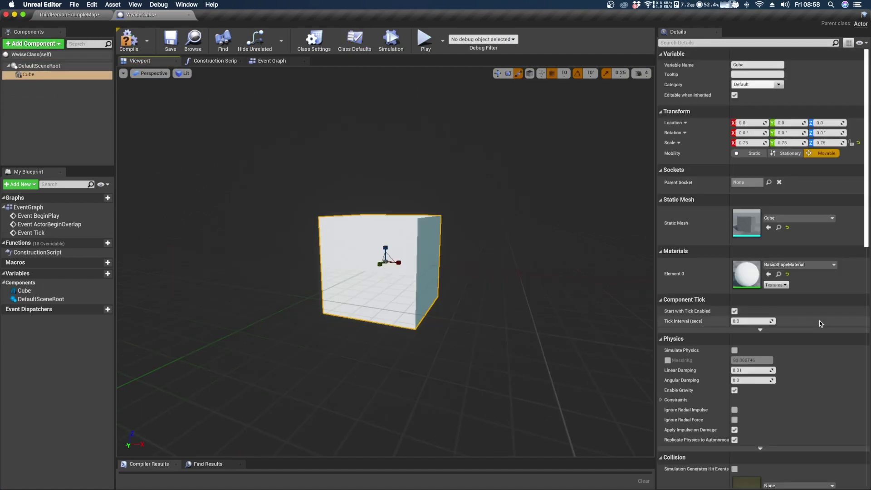
Step: Enable Simulate Physics and Simulation Generates Hit Events for the Cube component
click(735, 351)
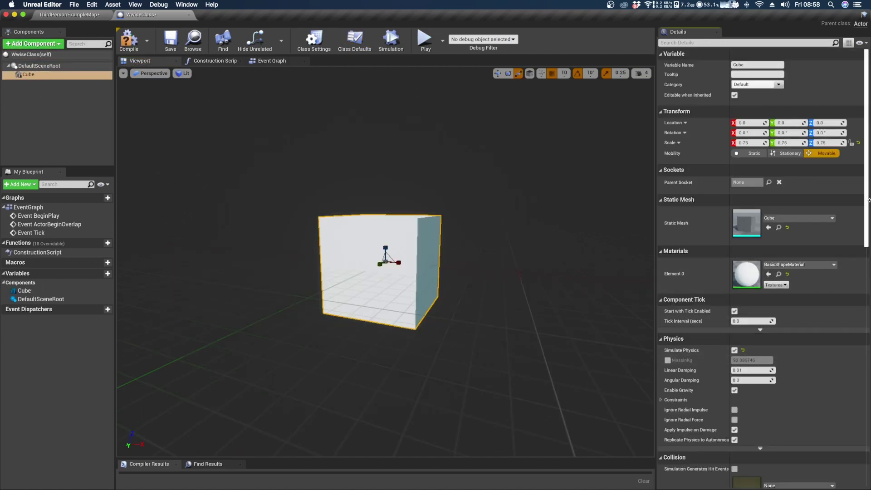
scroll(864, 226, down, 2)
drag(864, 226, 866, 272)
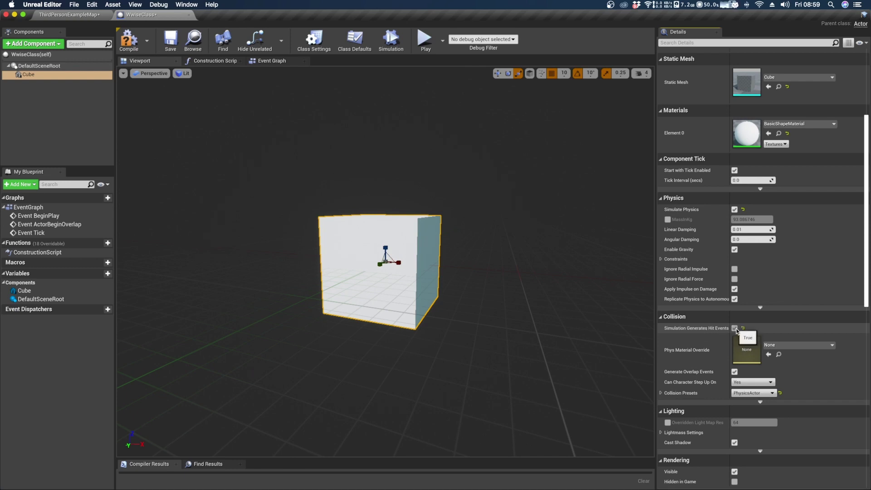
Step: Add an OnComponentHit event for the Cube component to the event graph
right_click(29, 78)
mouse_move(81, 94)
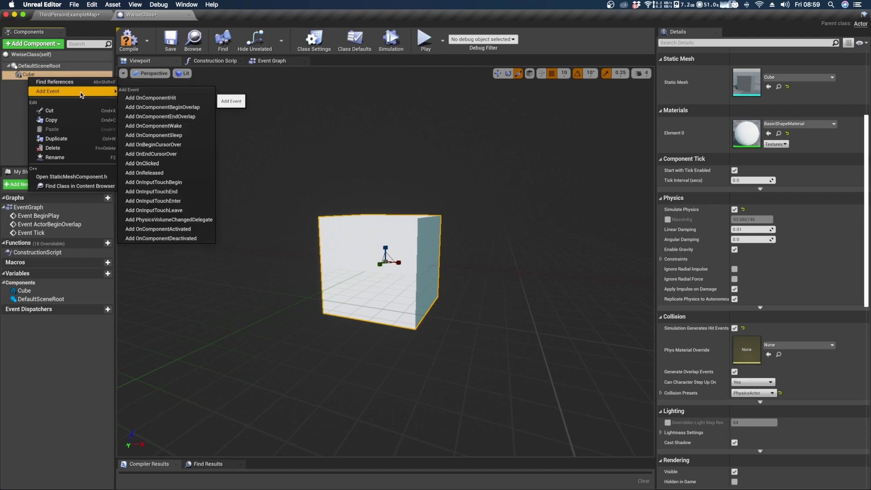
click(167, 98)
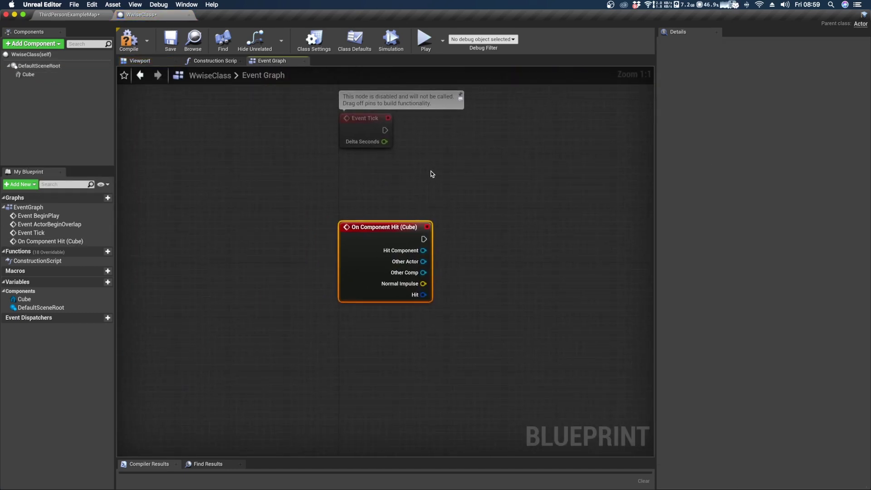
Step: Add a Print String node fed by the execution output of the On Component Hit (Cube) event
right_drag(428, 160, 329, 190)
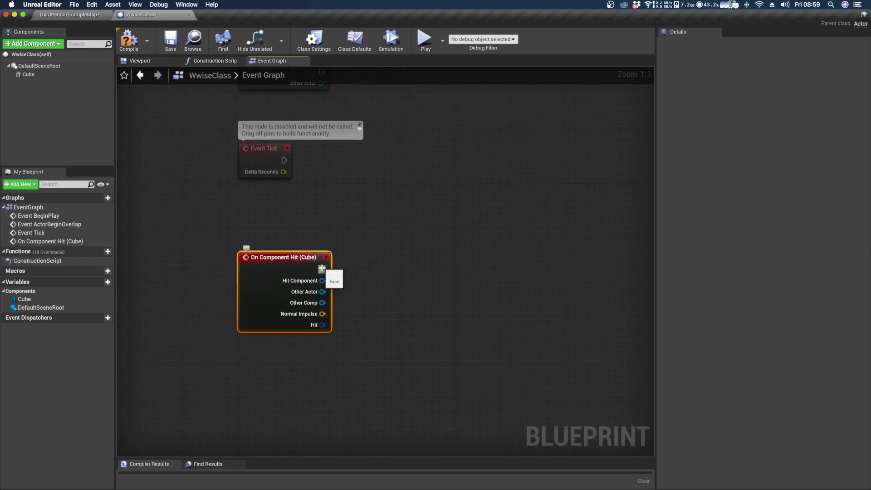
drag(322, 269, 418, 262)
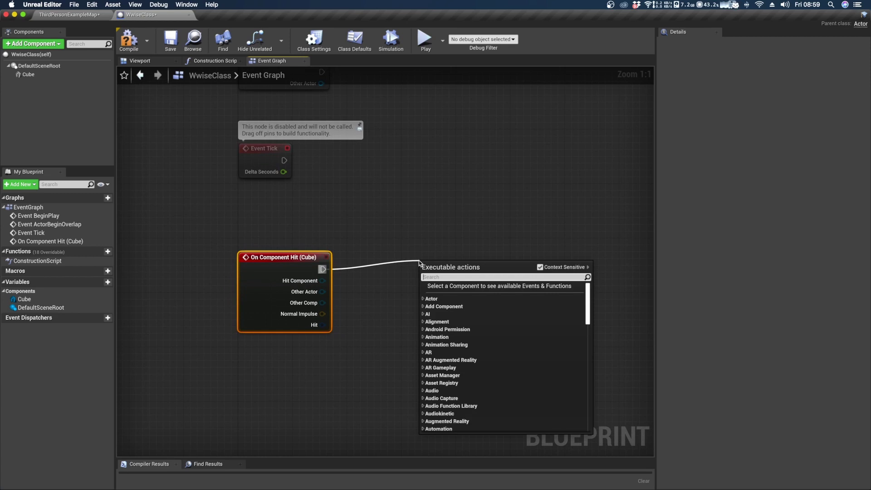
text(print string)
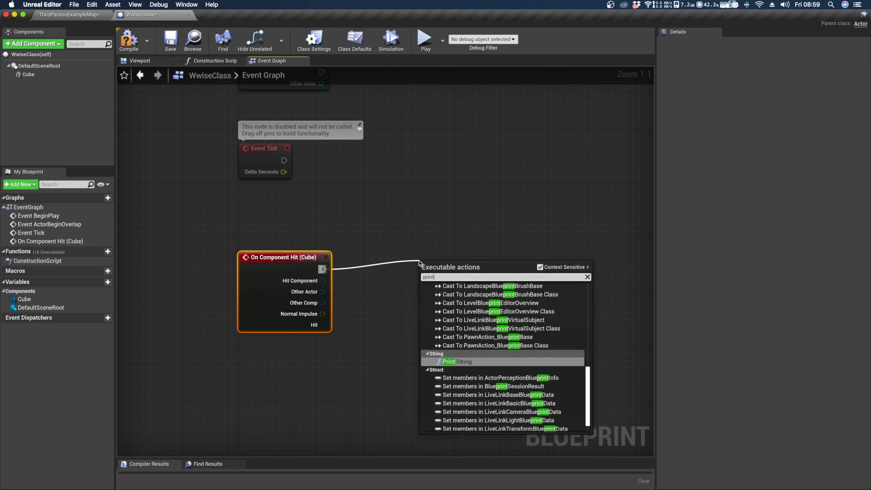
key(Return)
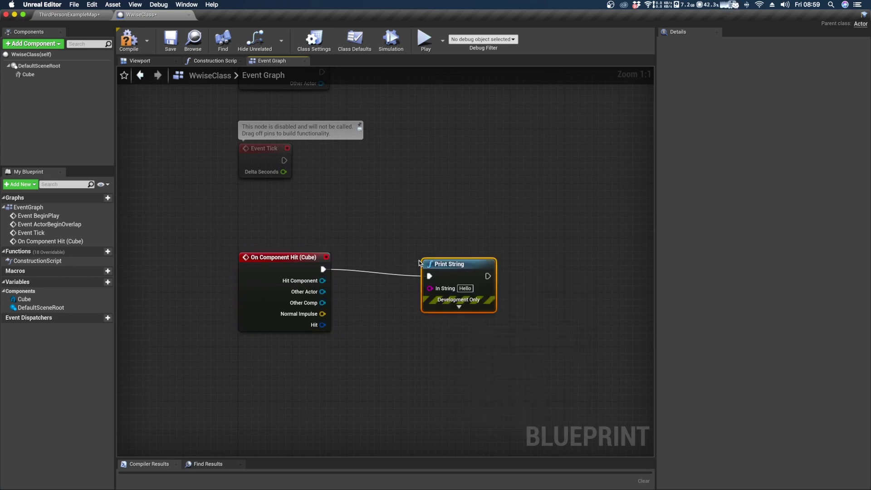
Step: Set the Print String text to COLLISION and place the node close beside the On Component Hit event
click(466, 289)
text(COLLISION)
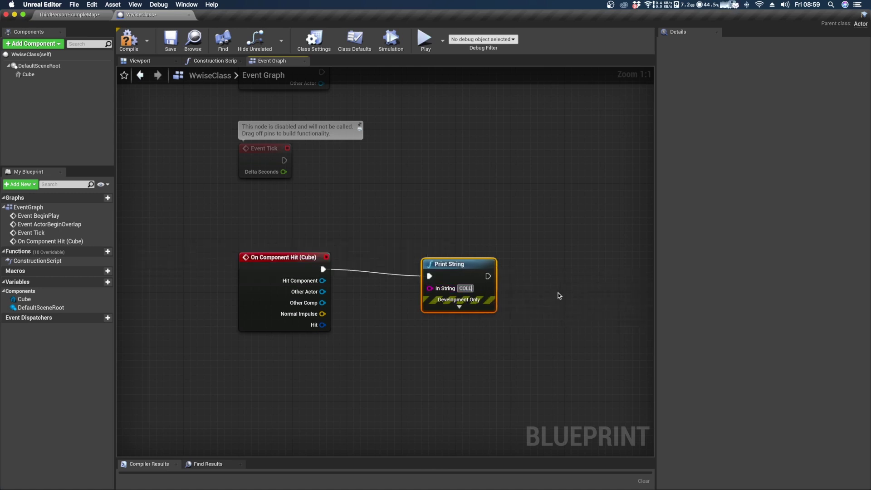
key(Return)
click(555, 285)
drag(461, 260, 385, 254)
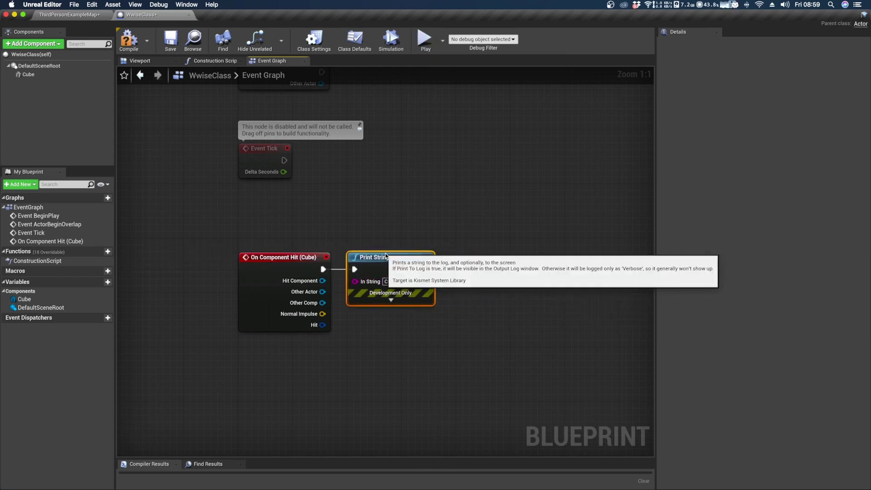
click(407, 225)
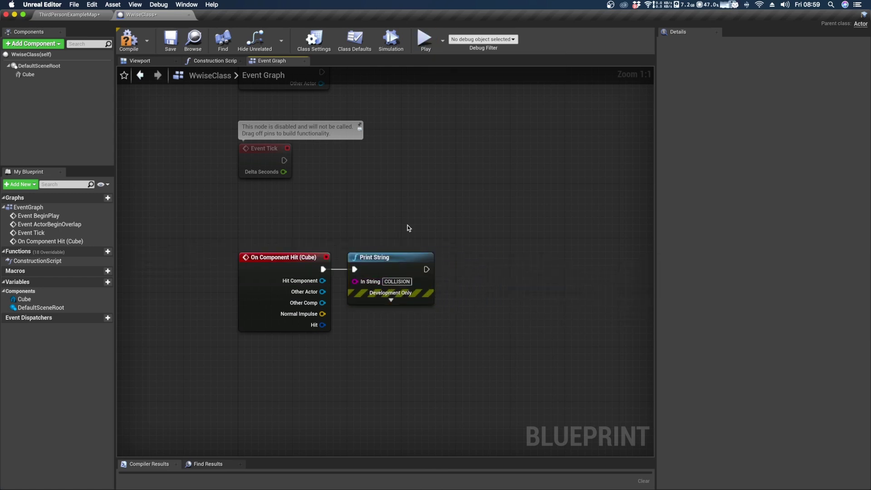
Step: Open the ThirdPersonCharacter blueprint from the level editor and add a reference to self in an empty area of its event graph
click(77, 15)
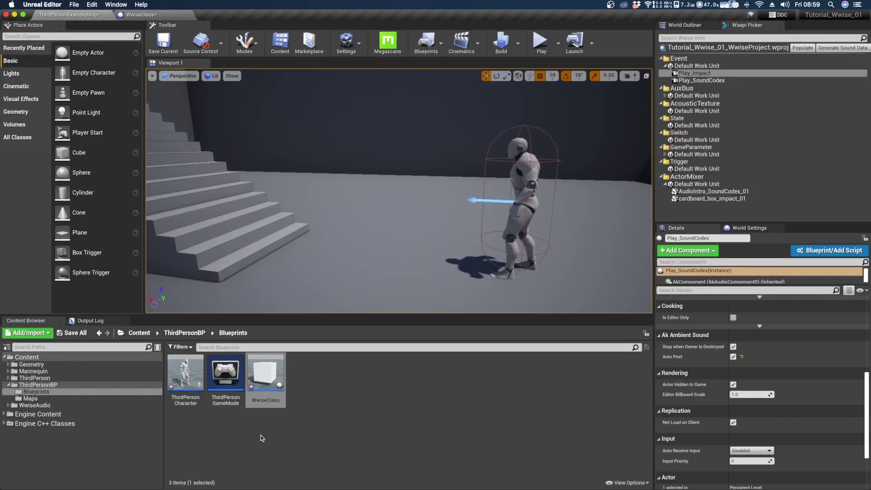
double_click(185, 373)
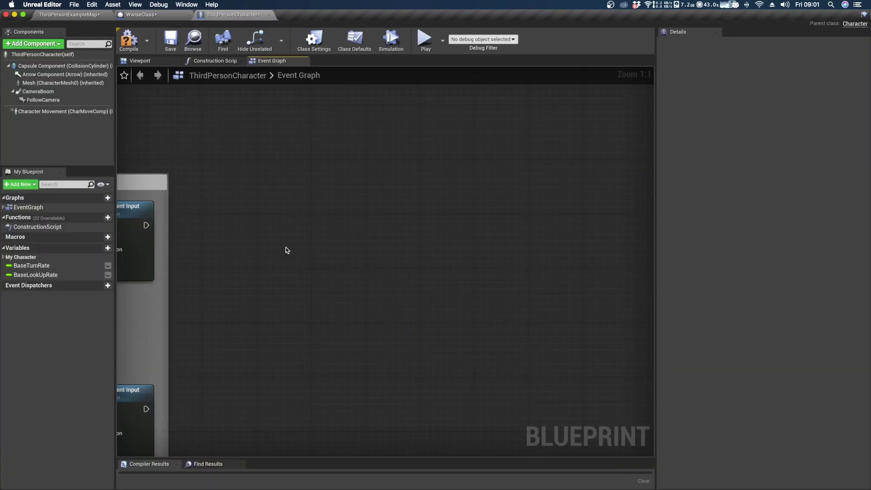
right_click(245, 295)
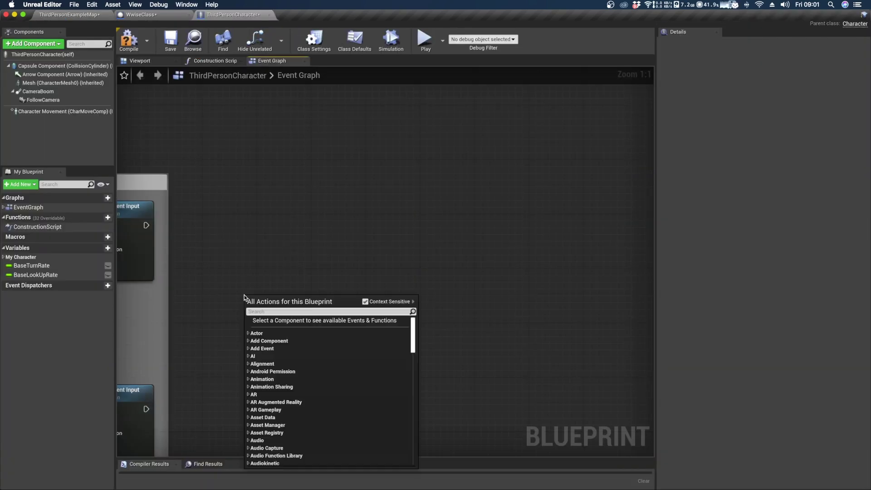
text(self)
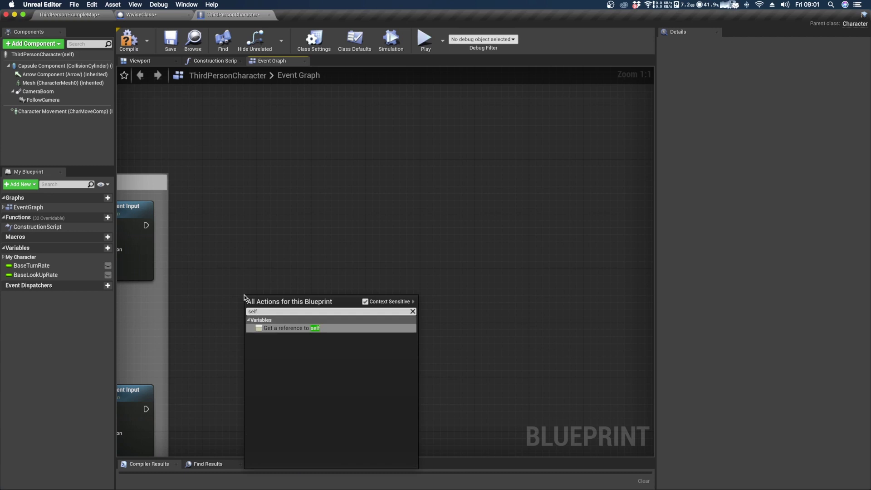
key(Return)
Step: Add a GetActorLocation node with the Self reference as its target
drag(244, 298, 318, 268)
text(get)
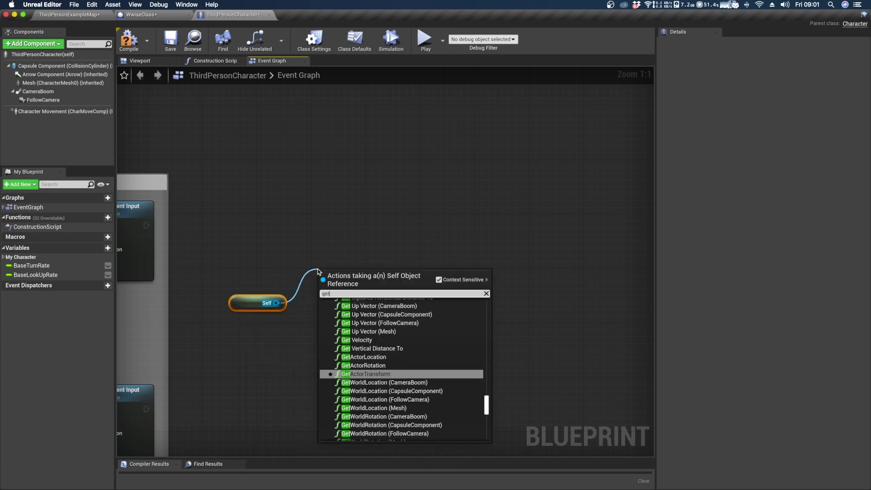
text( actor locatio)
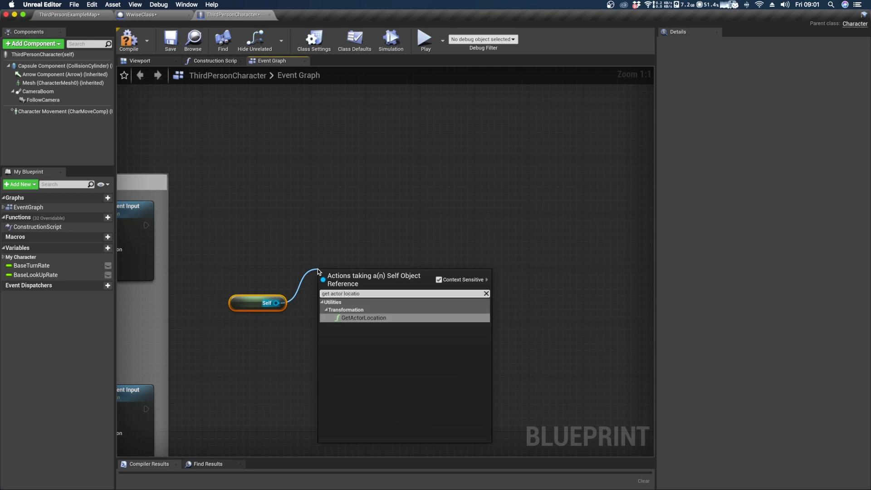
key(Return)
Step: Add a Get Actor Forward Vector node below the GetActorLocation node
right_click(297, 334)
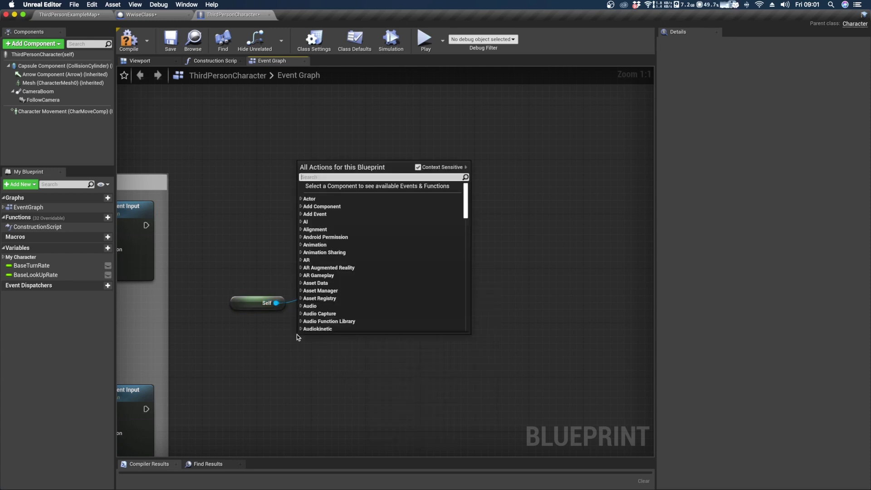
text(get actor fo)
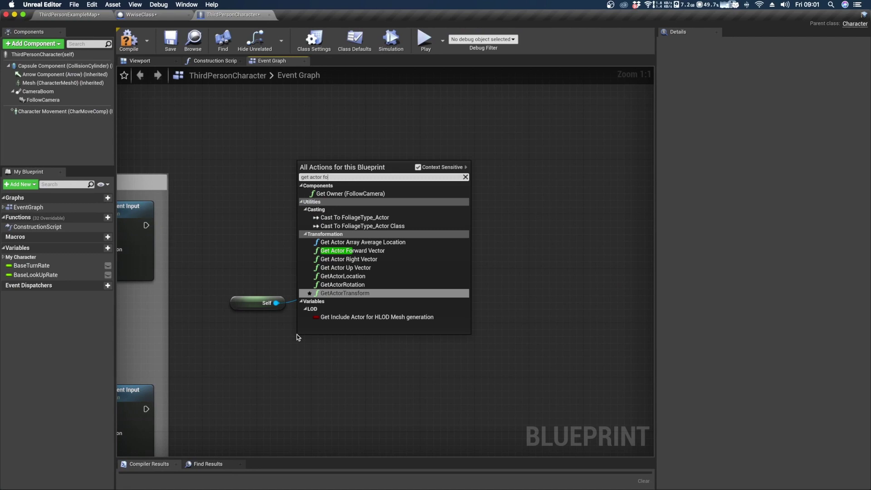
key(Up)
key(Up)
key(Up)
key(Up)
key(Up)
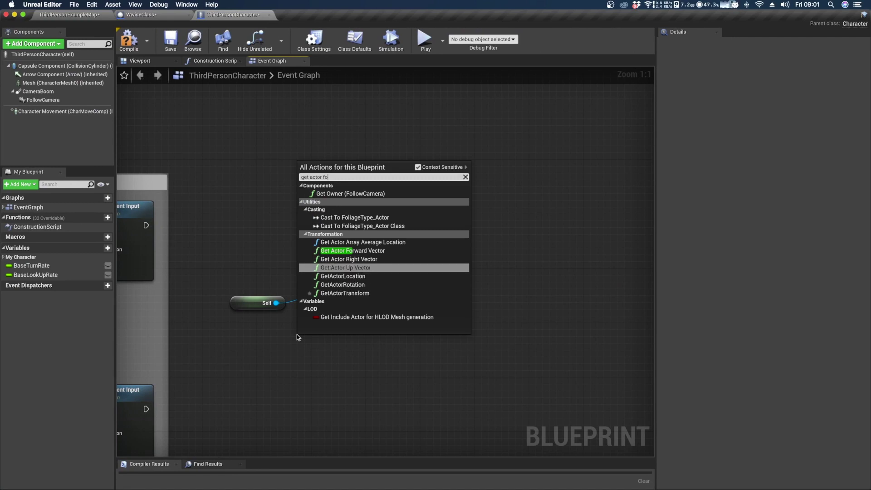
key(Return)
Step: Connect Self to Get Actor Forward Vector and multiply its return value by a float of 300, placing the multiply node close beside it
drag(276, 302, 467, 346)
text(*)
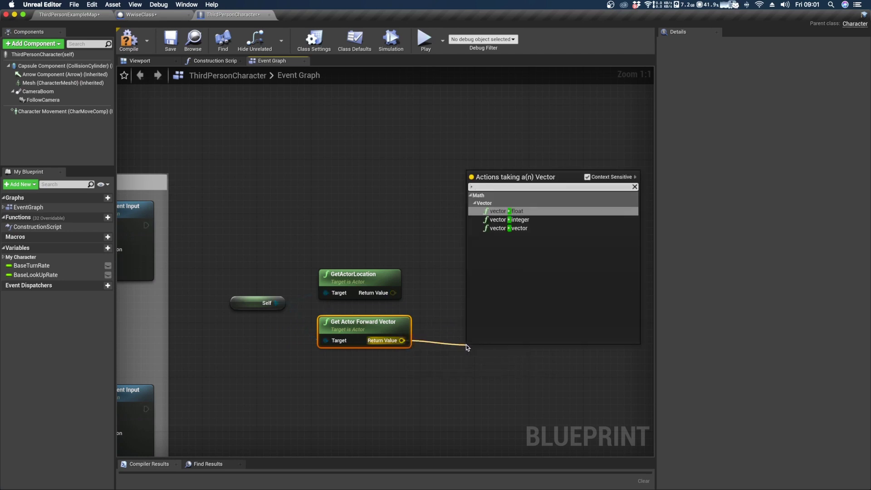
key(Down)
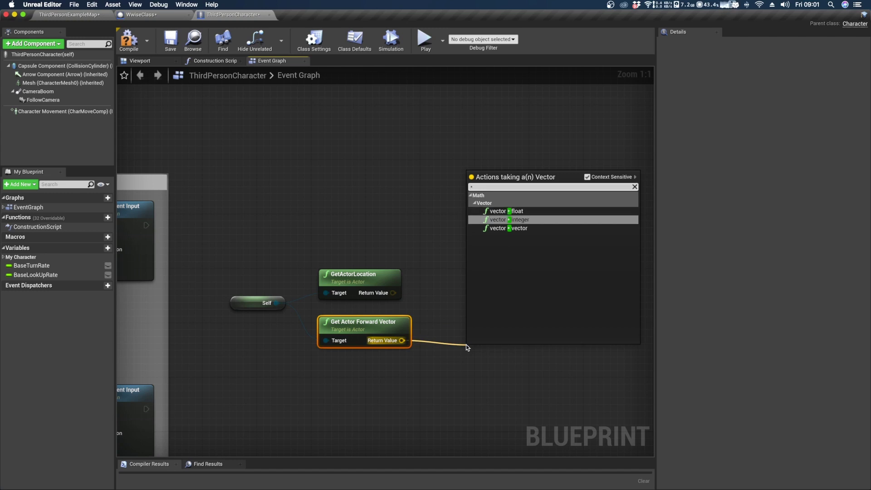
key(Up)
key(Return)
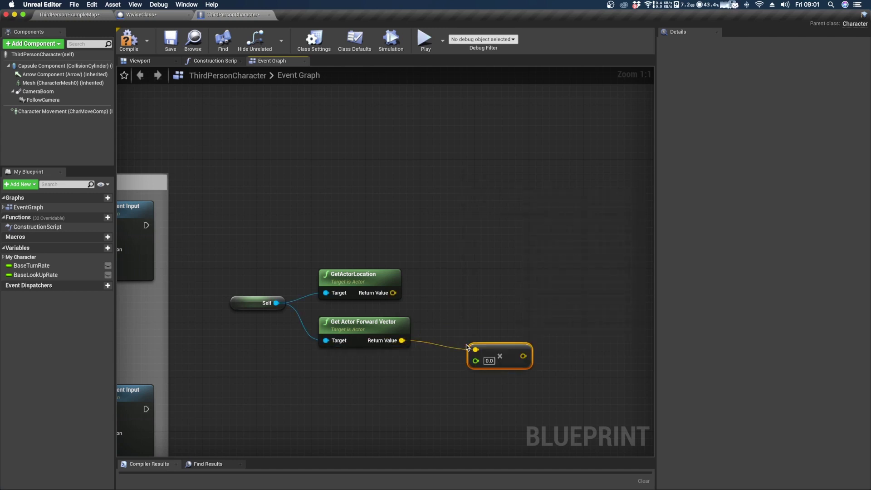
click(489, 360)
text(300)
click(591, 372)
drag(495, 348, 442, 340)
Step: Add a vector + vector node that sums the GetActorLocation return value and the scaled forward vector
drag(393, 293, 492, 290)
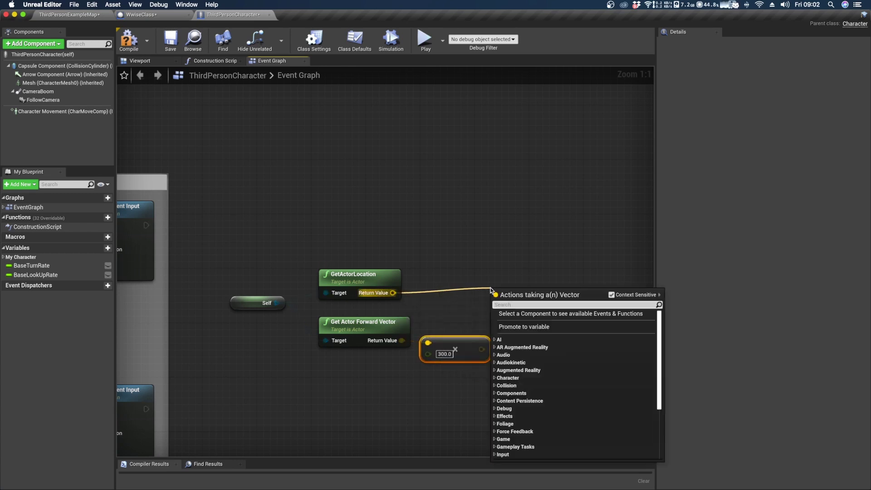
text(voce)
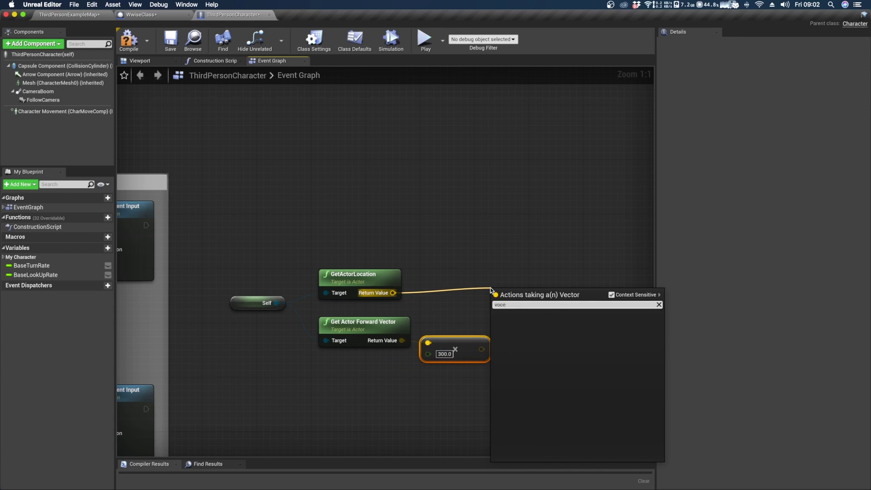
key(BackSpace)
text(ec)
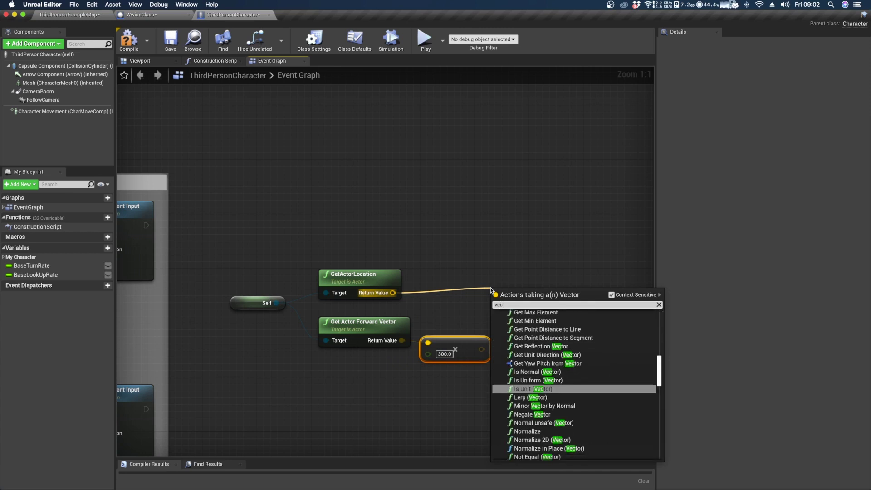
text(tor +)
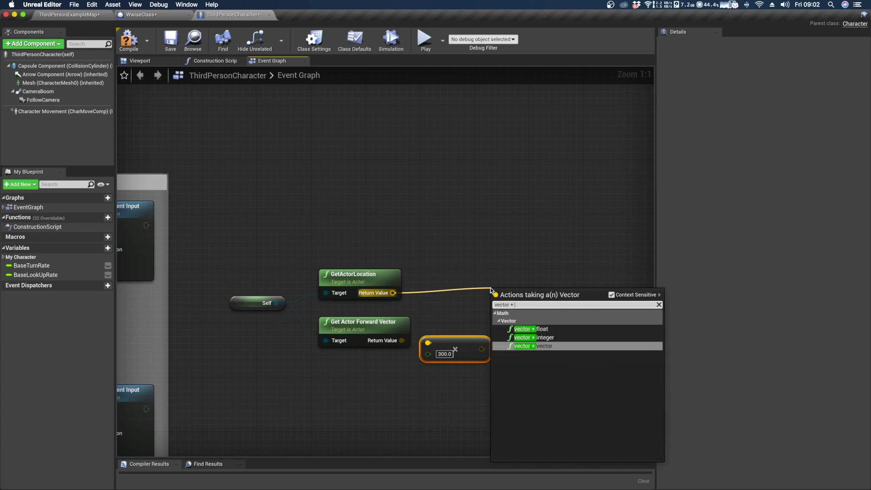
key(Return)
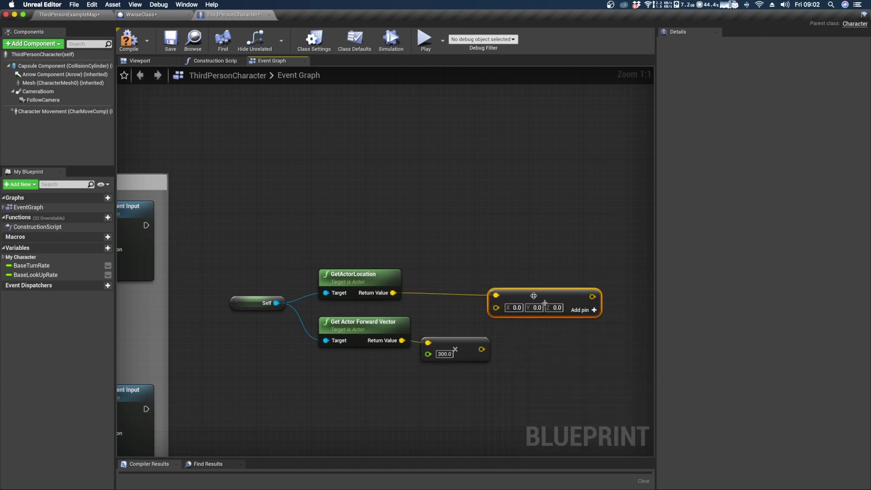
drag(534, 296, 554, 296)
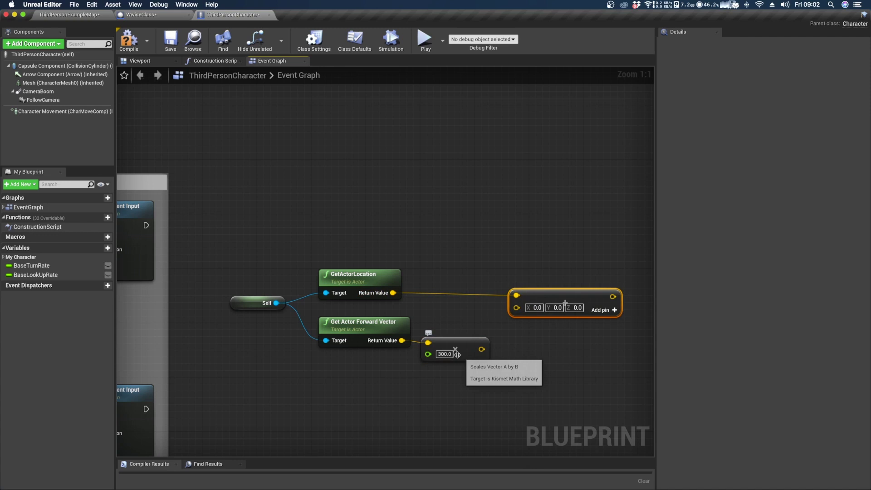
drag(482, 351, 517, 307)
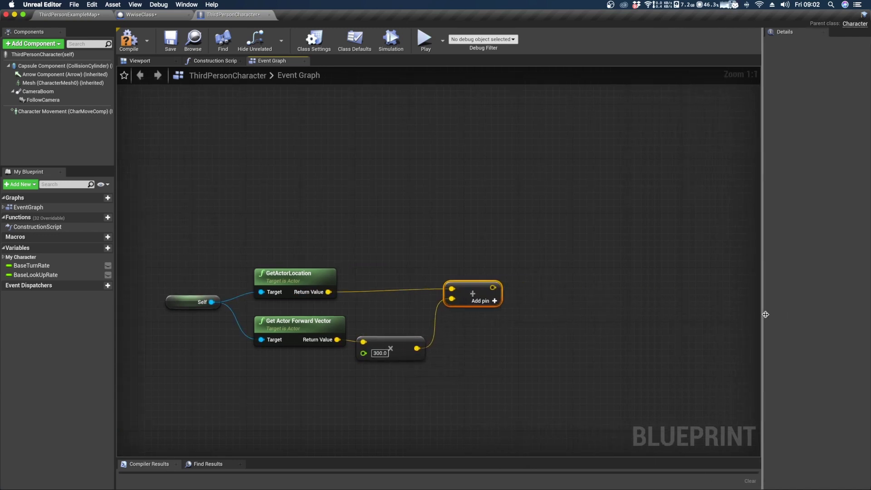
Step: Add a Spawn Actor from Class node in the empty area beyond the vector addition node
right_click(550, 229)
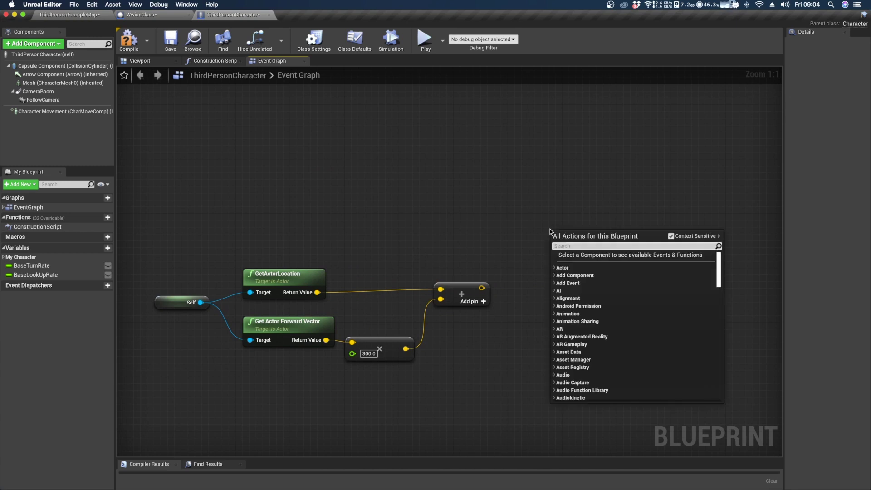
text(spawn)
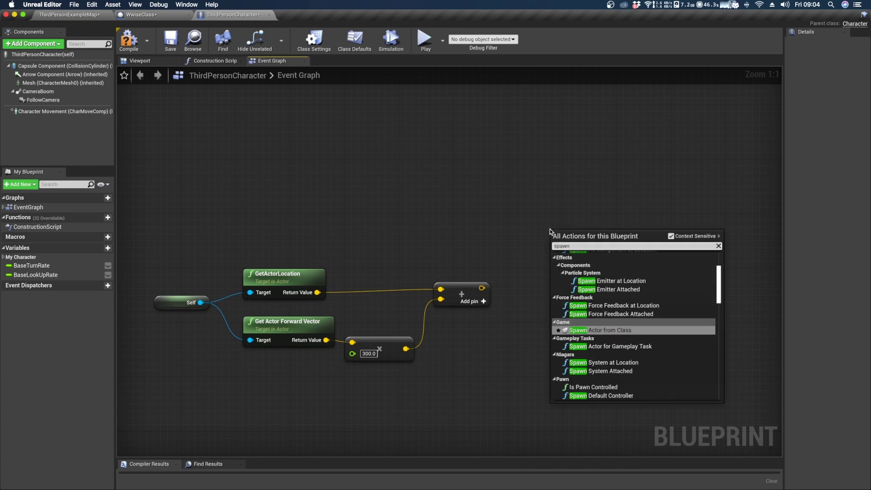
text( ac)
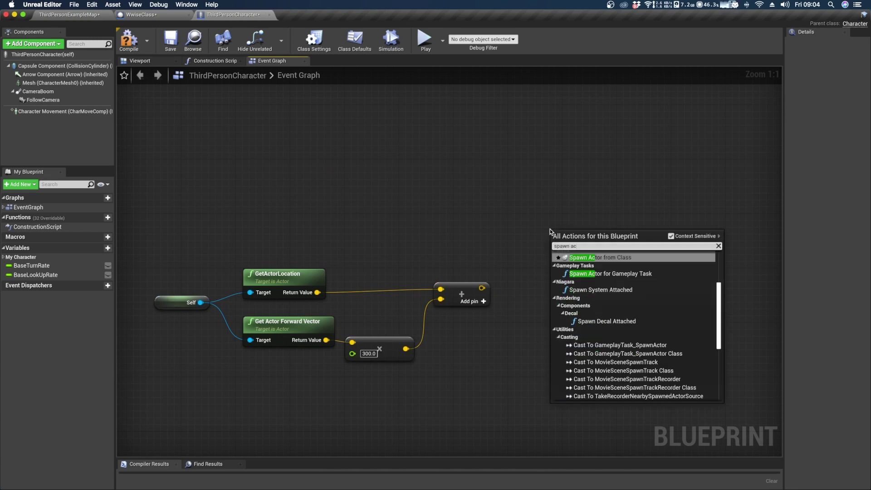
key(Return)
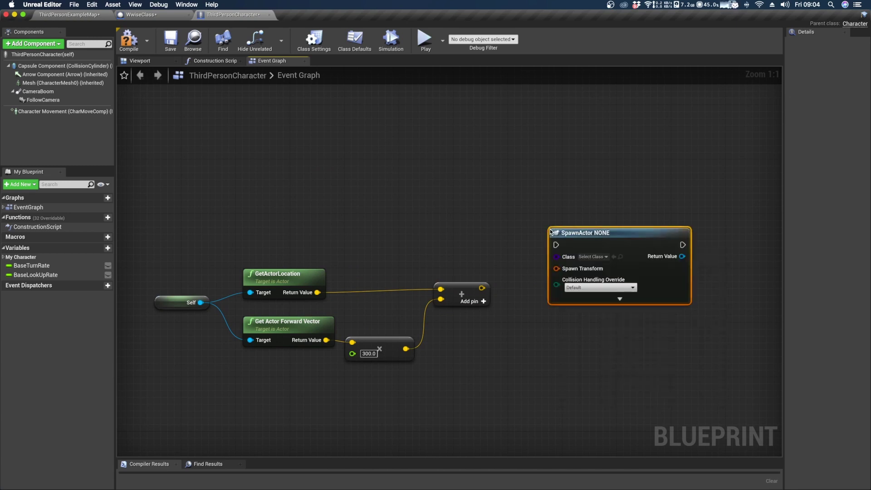
Step: Set the SpawnActor node's class to WwiseClass and move the node slightly upward
click(600, 260)
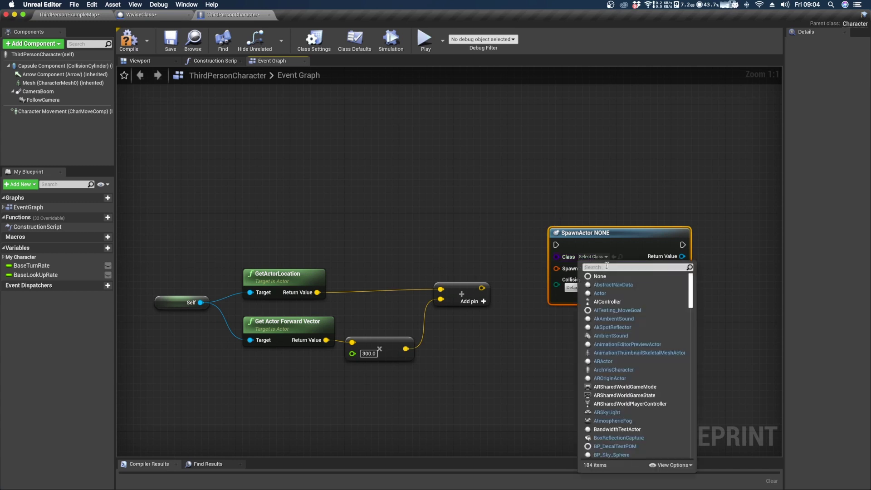
text(wwise)
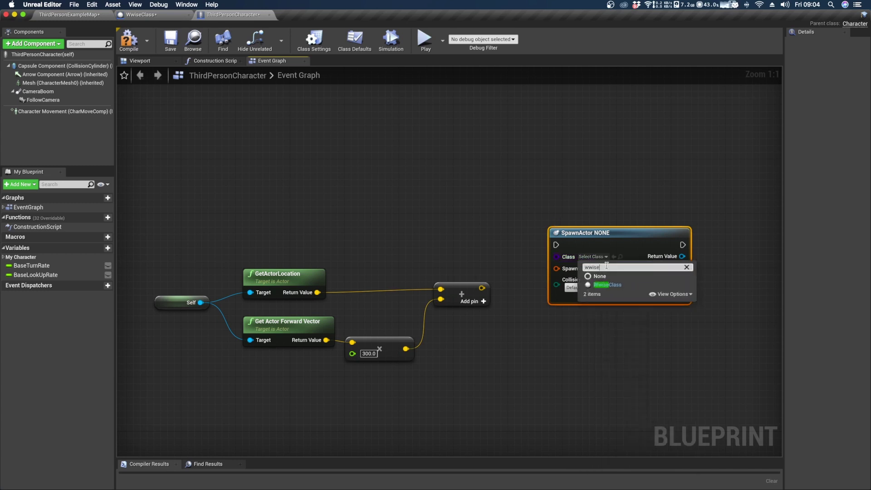
key(Down)
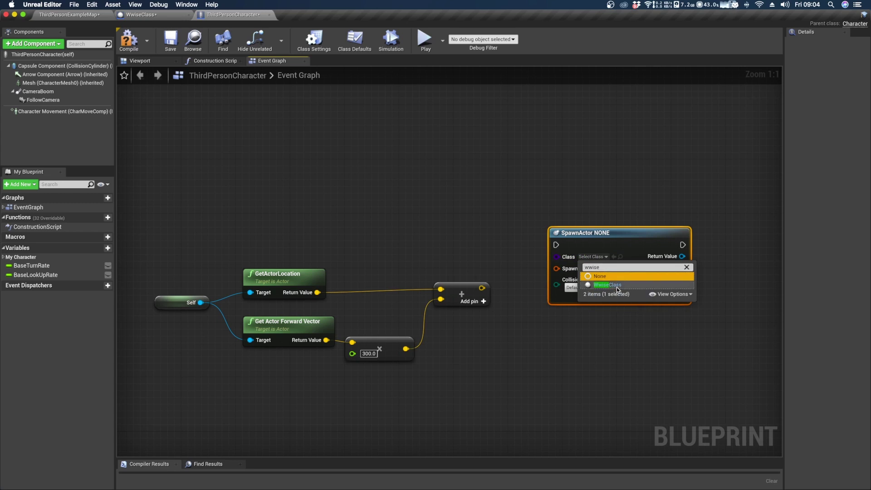
click(617, 285)
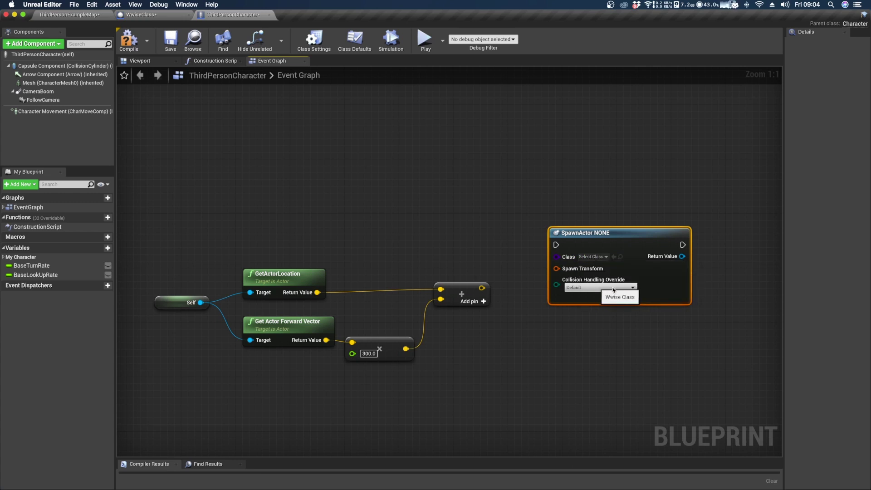
drag(590, 234, 590, 214)
click(350, 189)
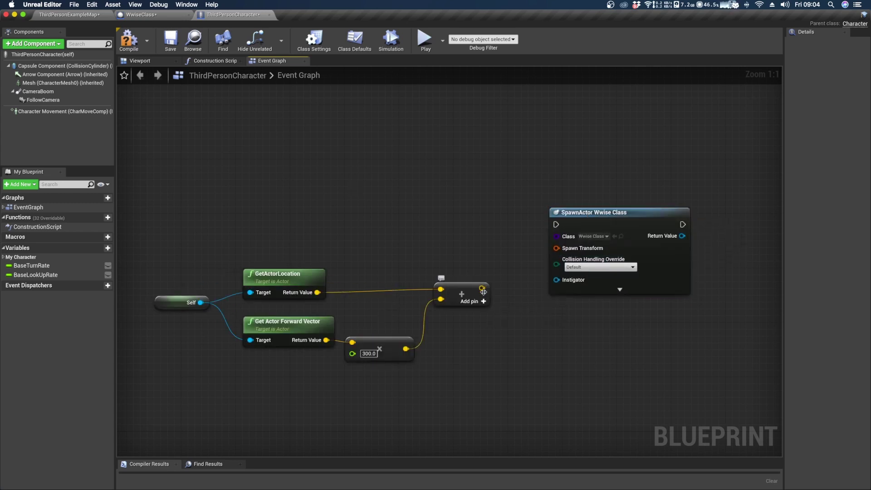
Step: Connect the vector sum to Spawn Transform and place the conversion node just above the addition node
drag(480, 288, 559, 250)
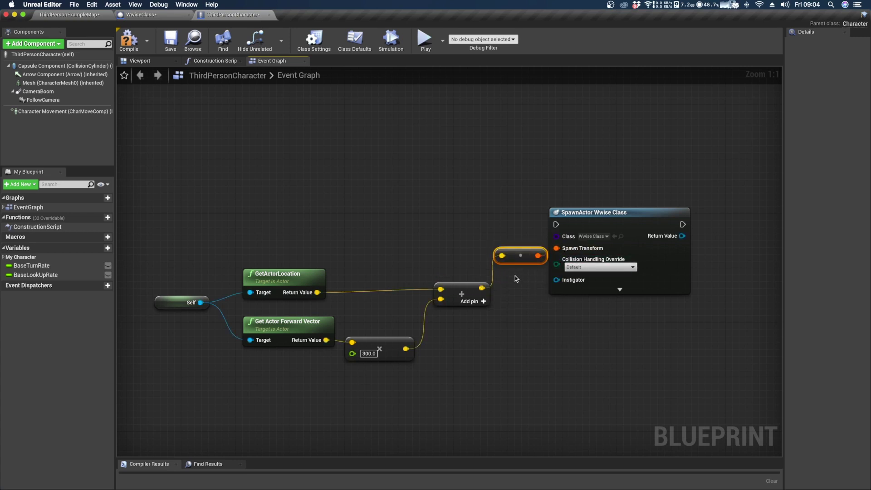
drag(501, 258, 451, 267)
drag(590, 216, 590, 202)
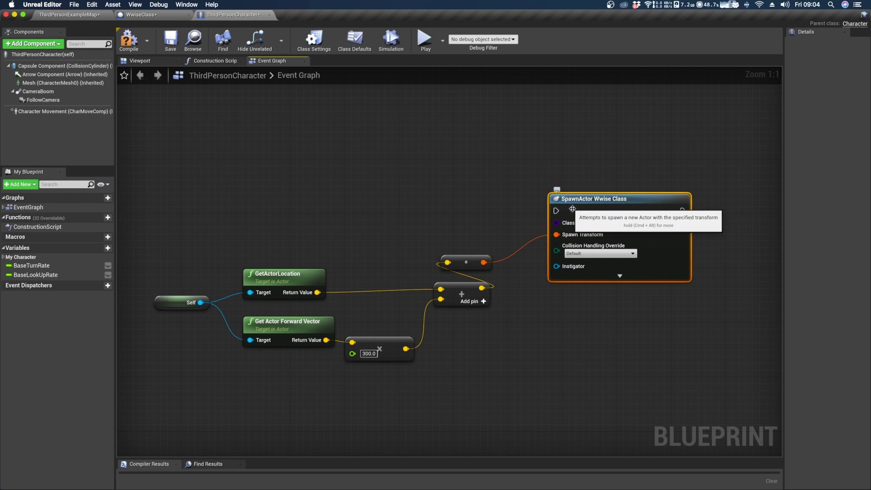
Step: Add a keyboard event for the P key above the location nodes
right_click(350, 196)
text(key)
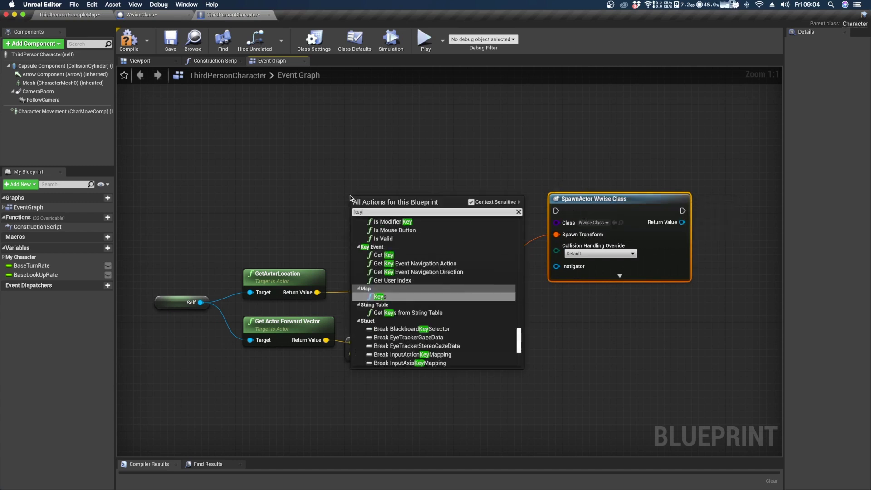
scroll(395, 271, down, 10)
scroll(397, 271, up, 5)
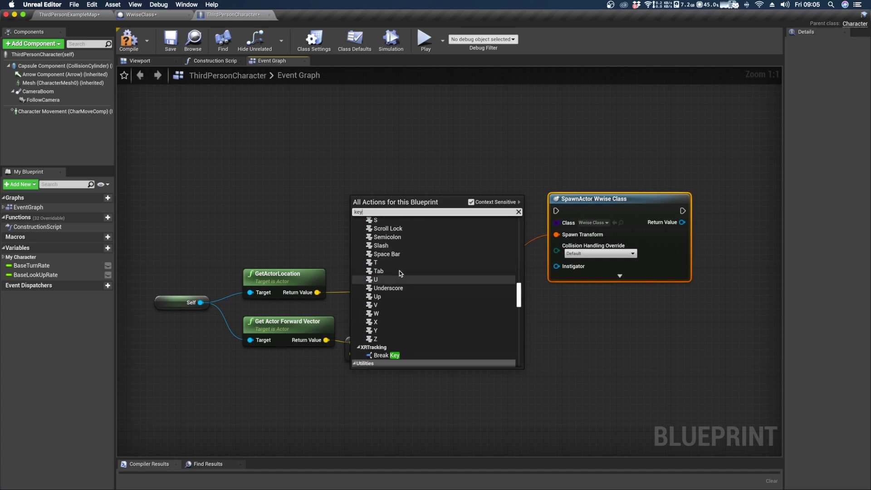
scroll(401, 270, up, 5)
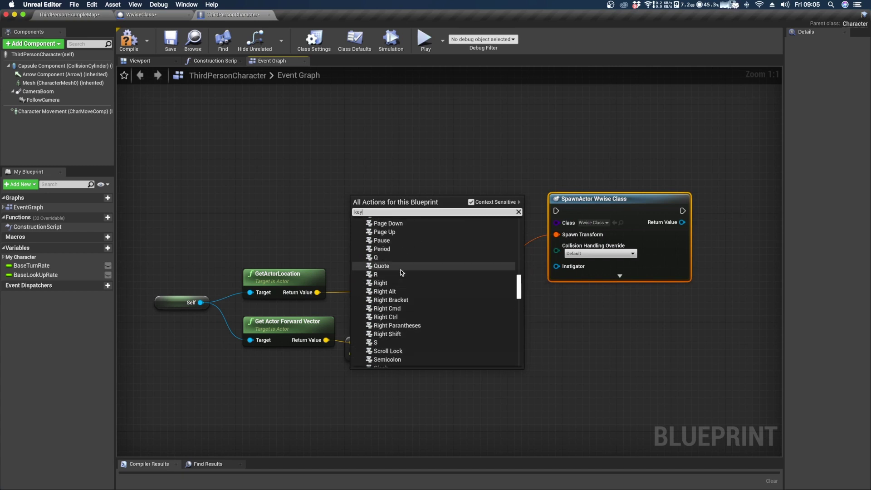
scroll(391, 267, up, 3)
click(391, 268)
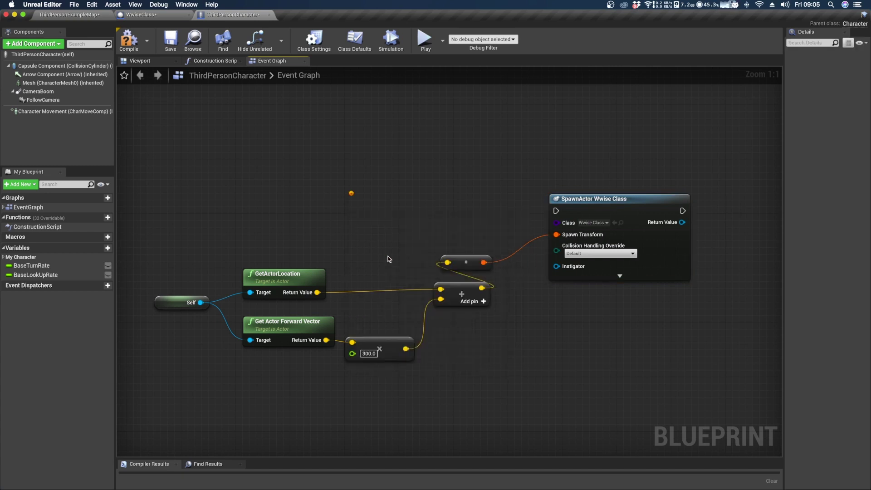
Step: Connect the P event's Pressed output to the SpawnActor node's execution input and align the event beside it
drag(384, 202, 556, 210)
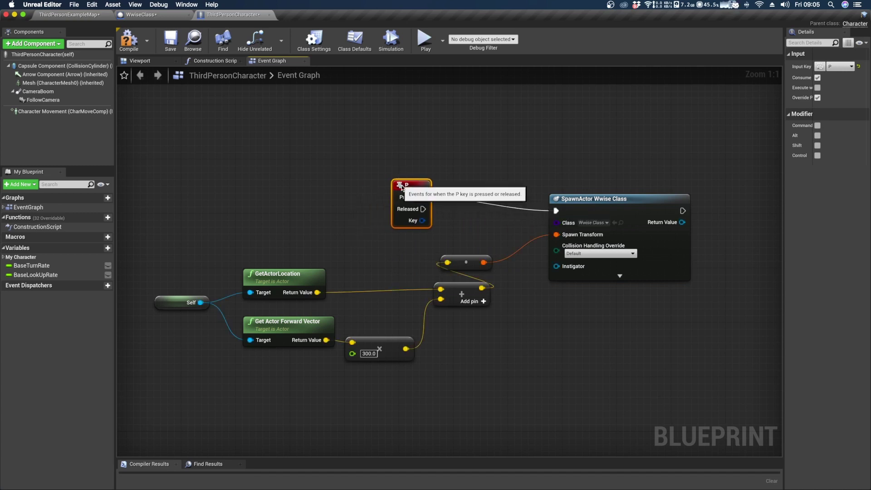
drag(404, 185, 490, 253)
click(505, 198)
click(601, 207)
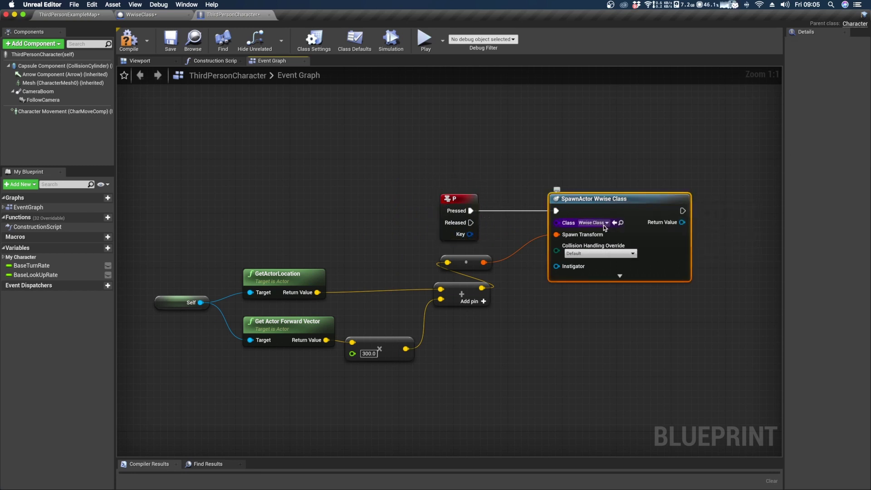
drag(249, 359, 325, 328)
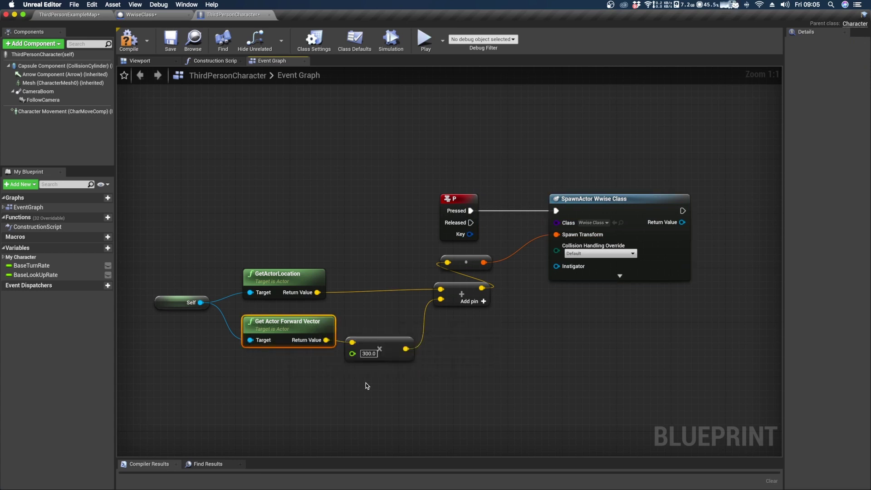
drag(366, 384, 384, 344)
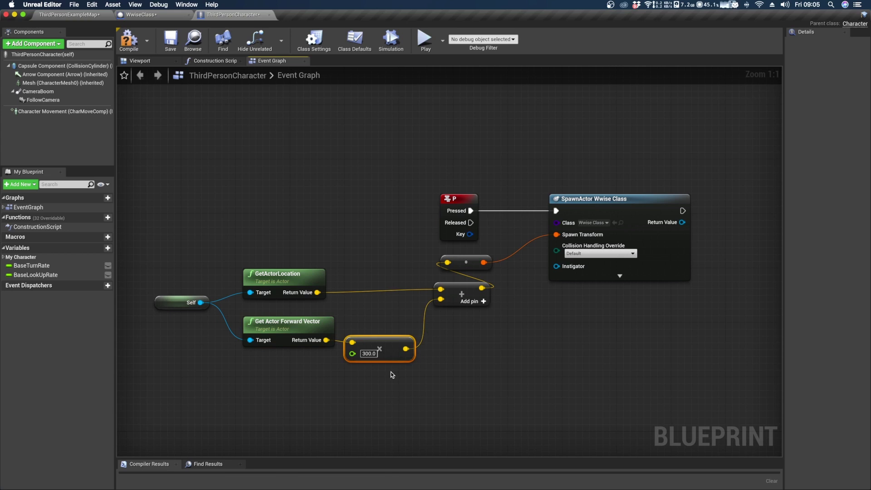
Step: Compile and save the ThirdPersonCharacter blueprint and test the P spawn event in a play session
click(128, 46)
click(170, 41)
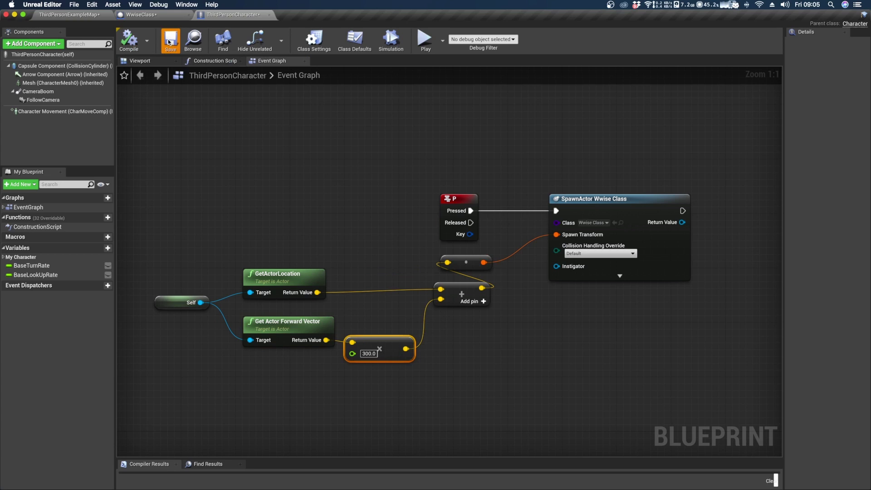
click(425, 46)
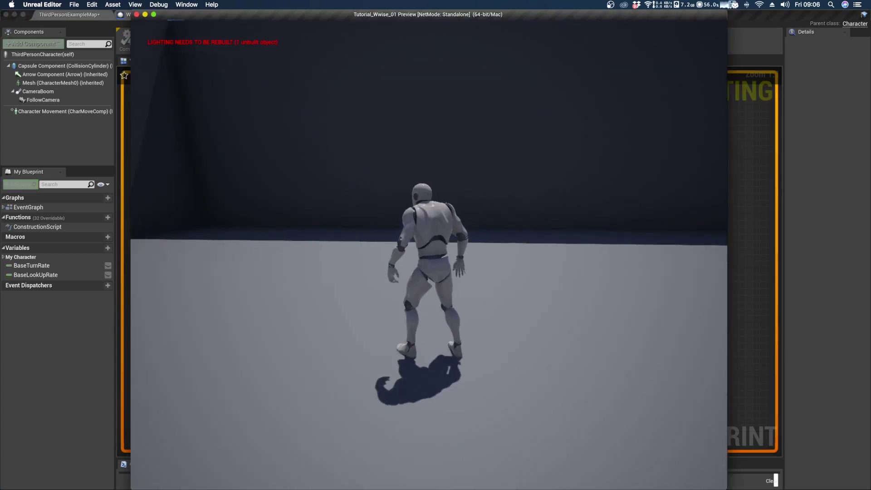
key(p)
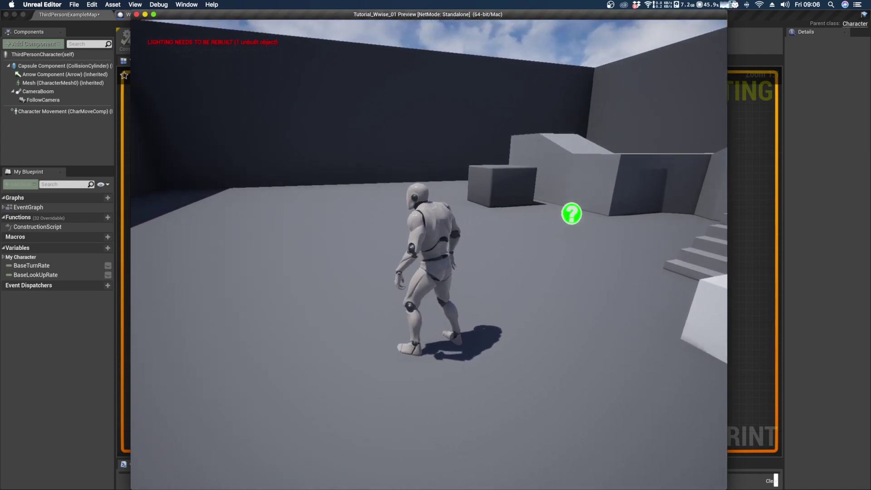
key(f)
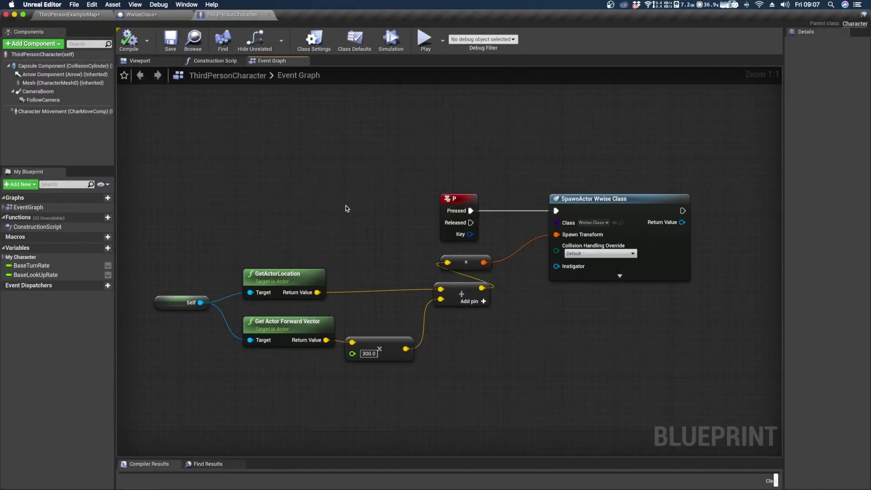
Step: In the WwiseClass event graph, delete the Print String node attached to the On Component Hit (Cube) event
click(150, 15)
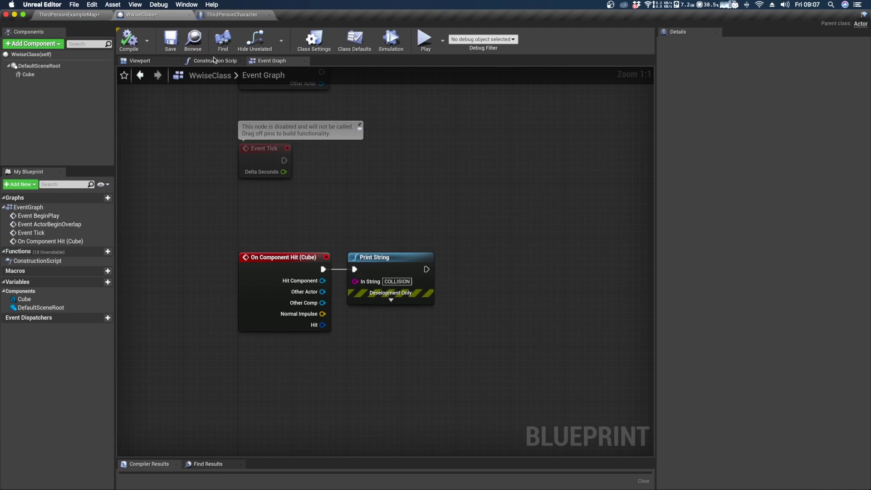
right_drag(396, 235, 393, 214)
click(401, 238)
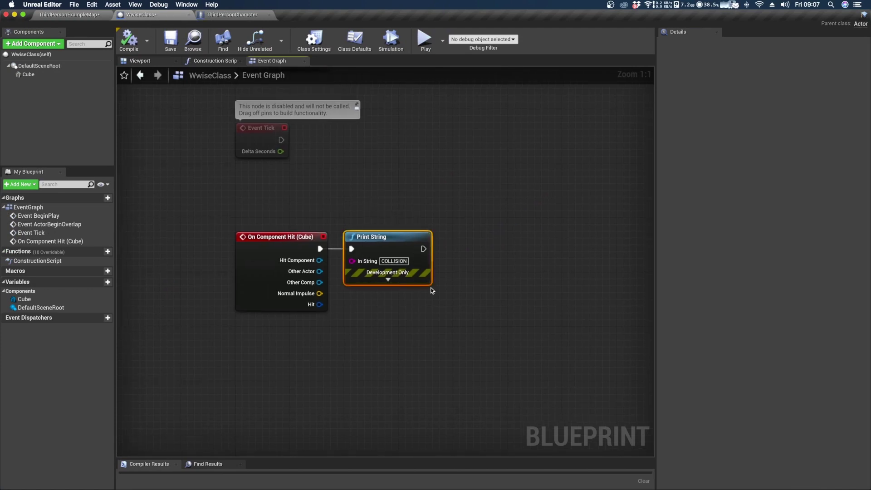
key(Delete)
right_drag(417, 291, 370, 268)
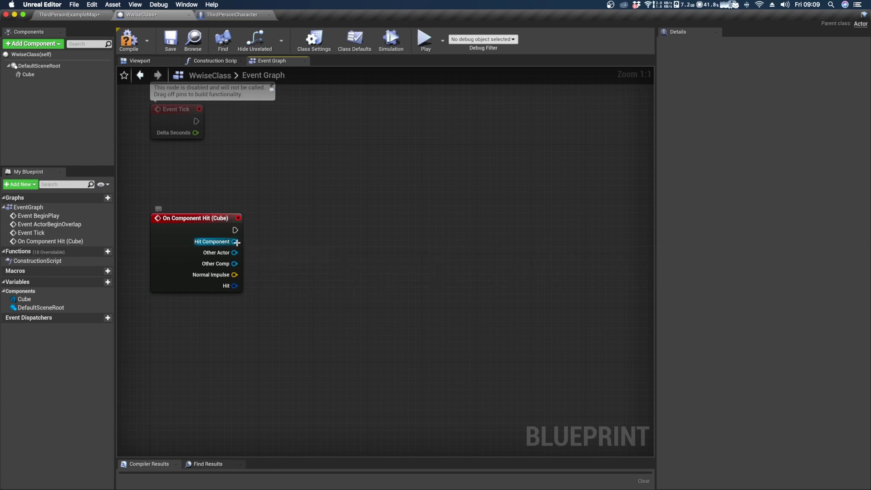
Step: Add a Get Component Velocity node fed by the Hit Component output of the On Component Hit (Cube) event
drag(237, 242, 311, 284)
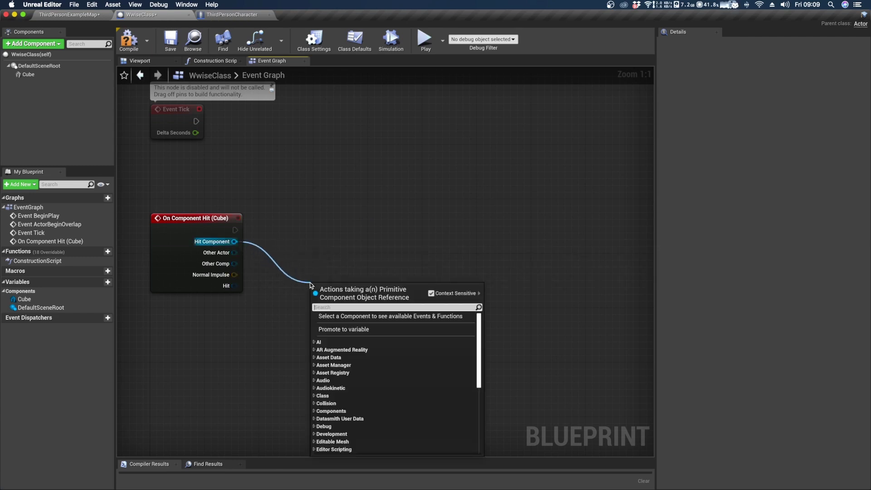
text(compo)
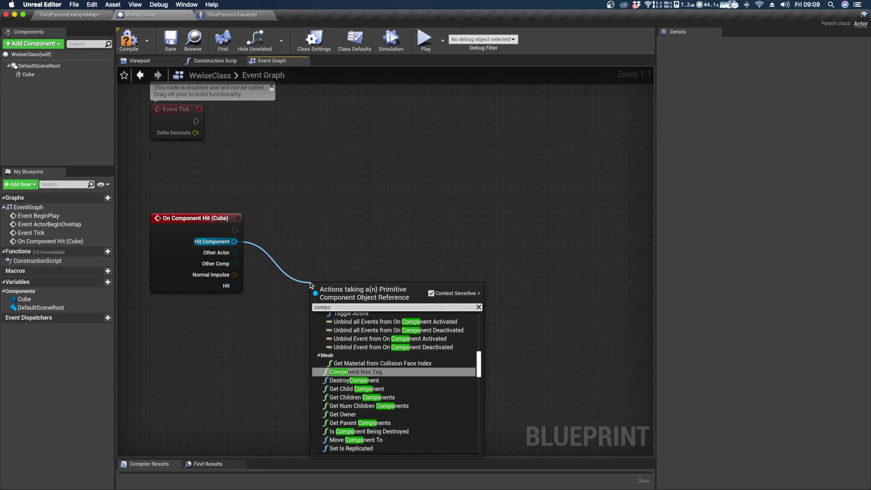
text(nen)
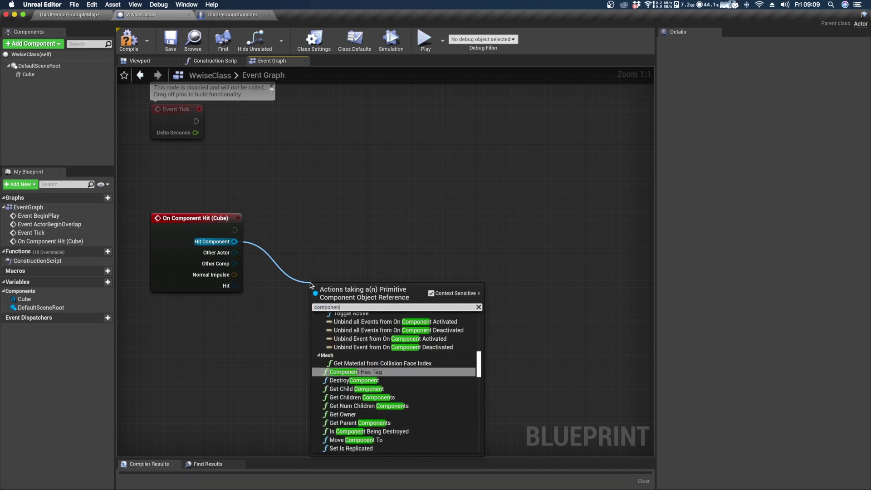
text(t velocity)
key(Return)
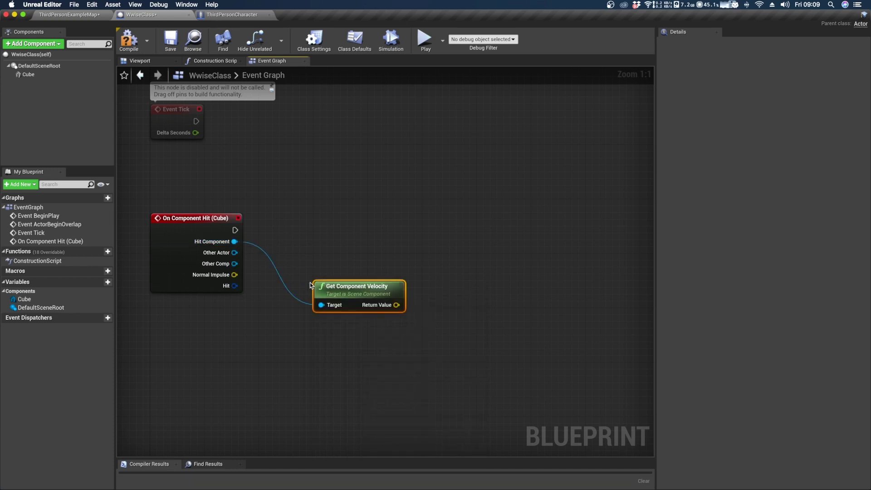
Step: Feed the component velocity's return value into a VectorLength node and its result into a float > float comparison
drag(387, 307, 461, 311)
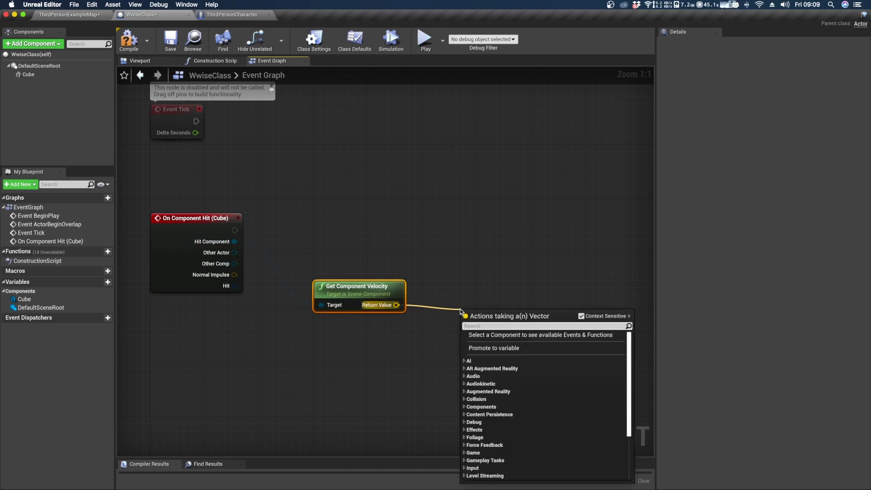
text(vector length)
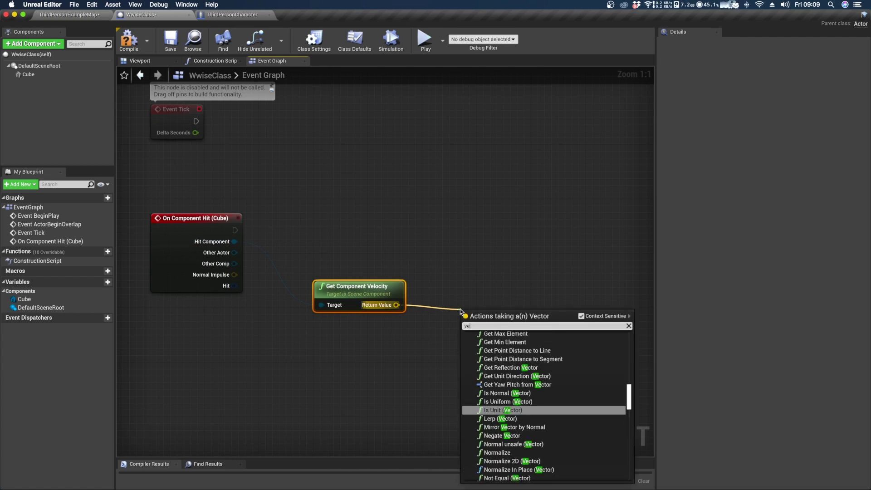
key(Return)
drag(490, 313, 535, 312)
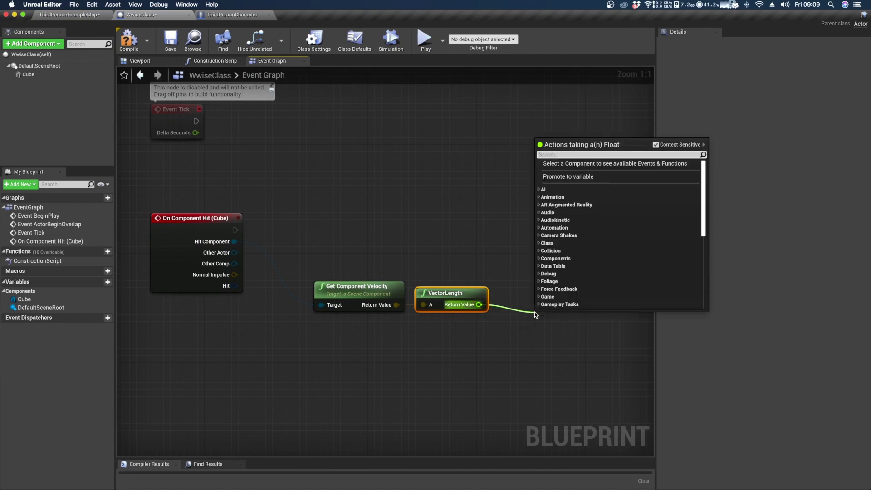
text(>)
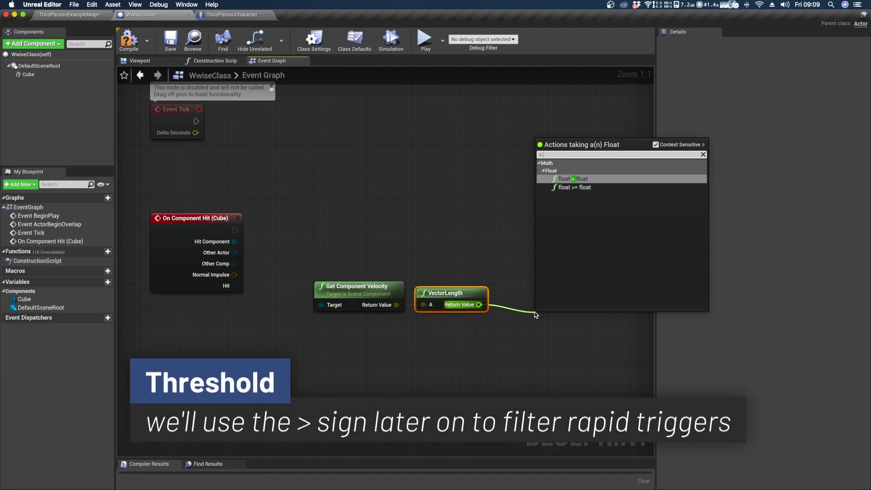
key(Return)
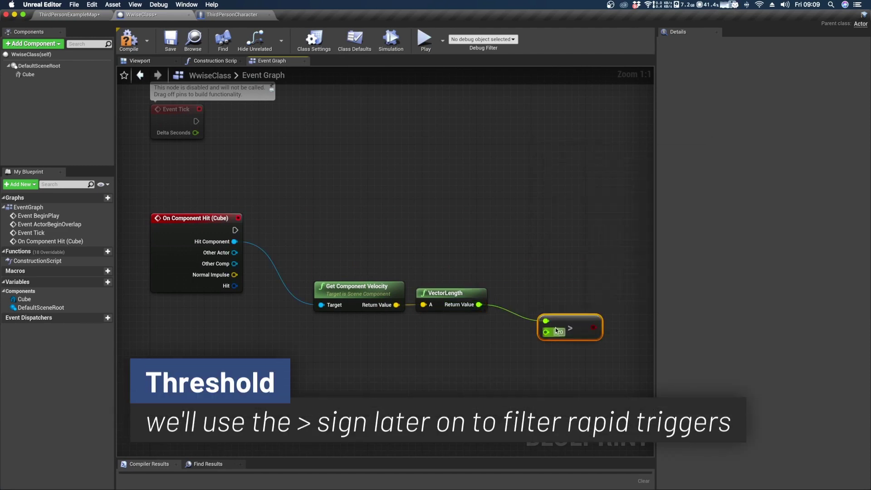
Step: Add a Branch conditioned on the greater-than result and connect the On Component Hit event's execution output to it
drag(535, 313, 557, 243)
text(brac)
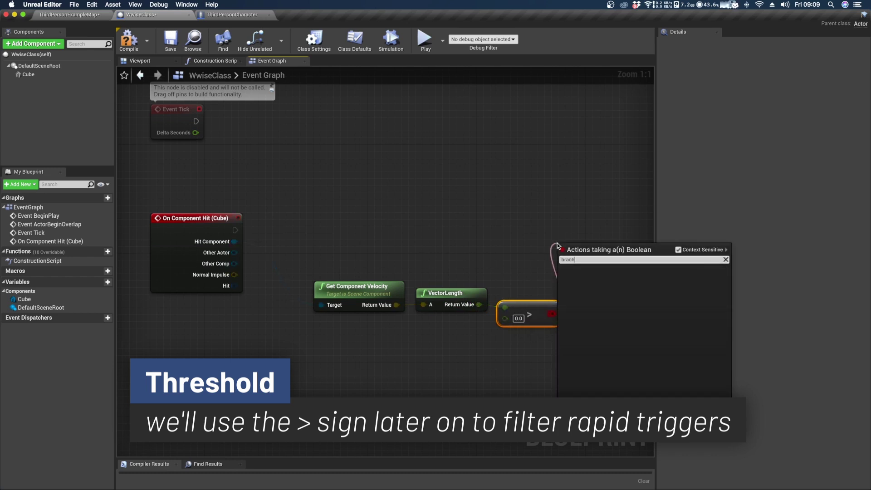
key(Return)
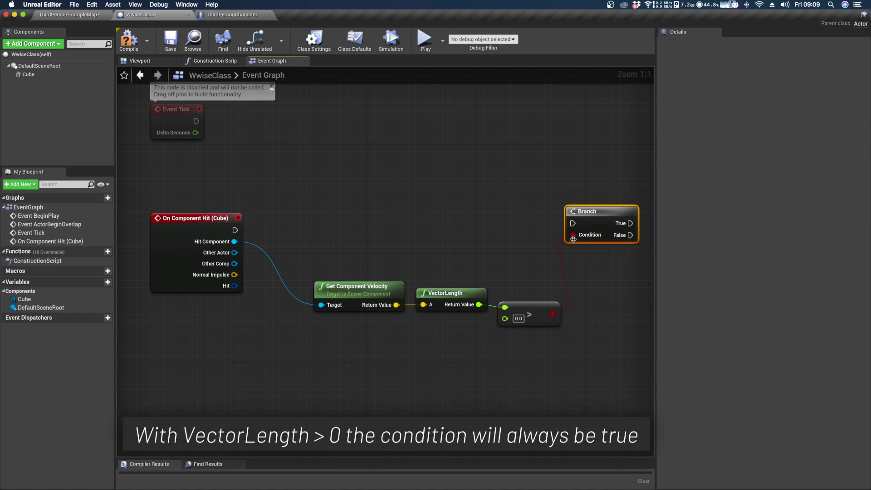
drag(236, 230, 573, 224)
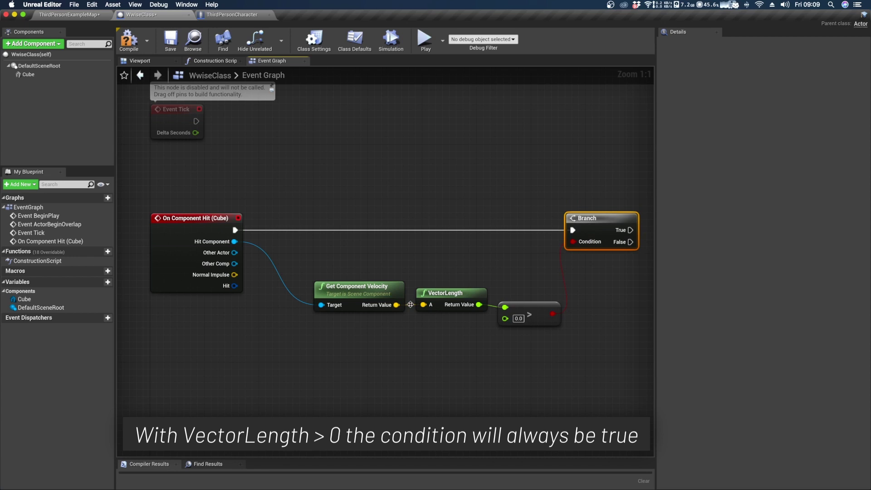
Step: Move the velocity, VectorLength and comparison nodes closer to the hit event and bring the Branch node nearer to them
drag(525, 355, 366, 291)
drag(355, 290, 310, 259)
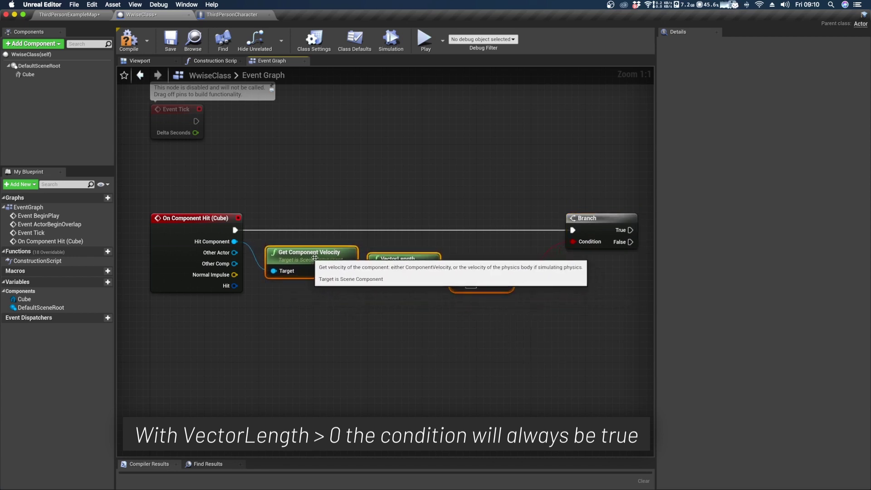
drag(599, 224, 584, 224)
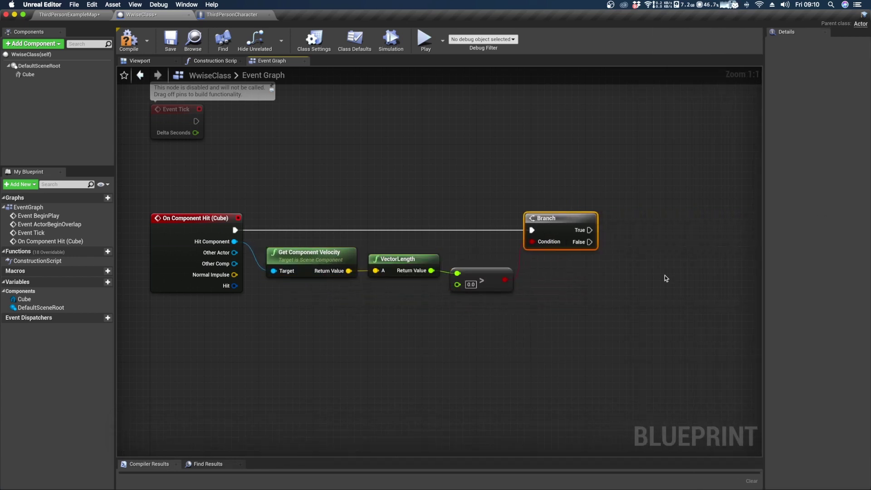
Step: Add a Post Event node on the Branch's True output and set its Ak Event to Play_Impact
right_drag(663, 276, 644, 276)
drag(570, 230, 633, 221)
text(pos)
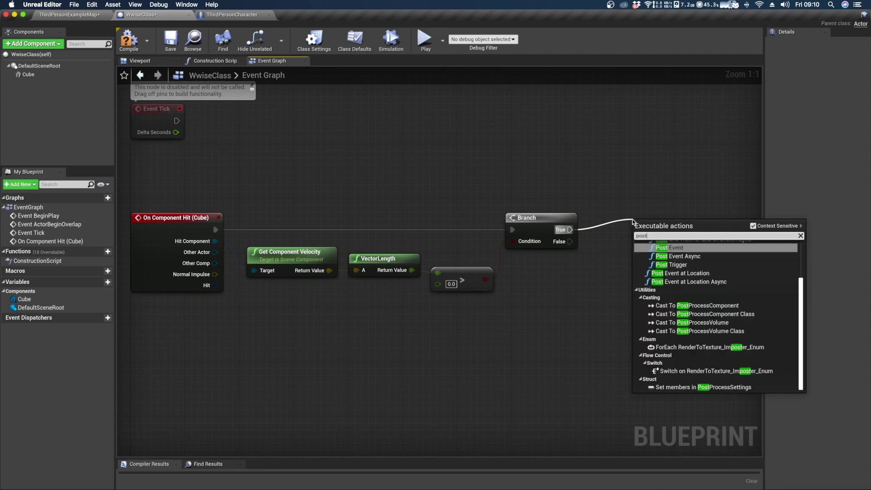
key(Return)
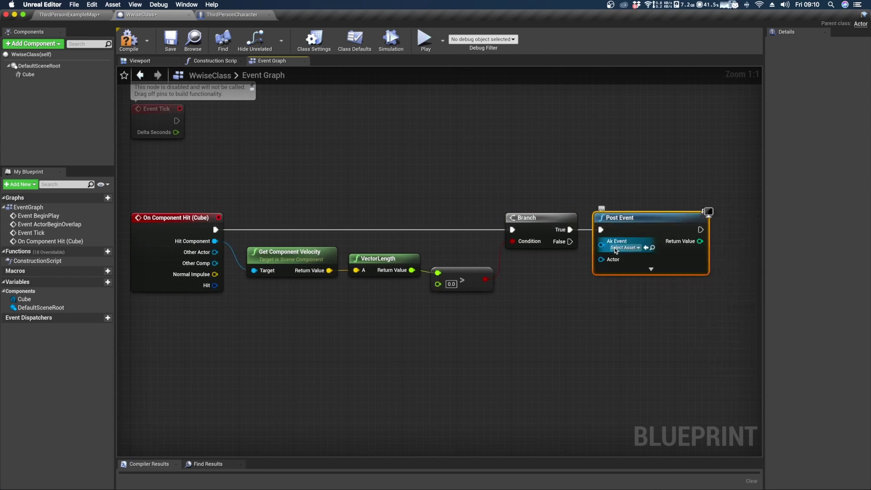
click(634, 248)
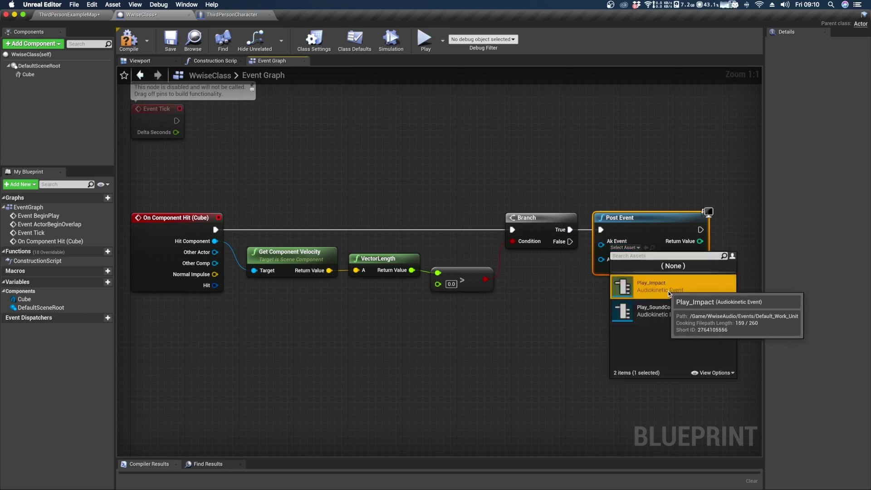
click(669, 290)
click(621, 297)
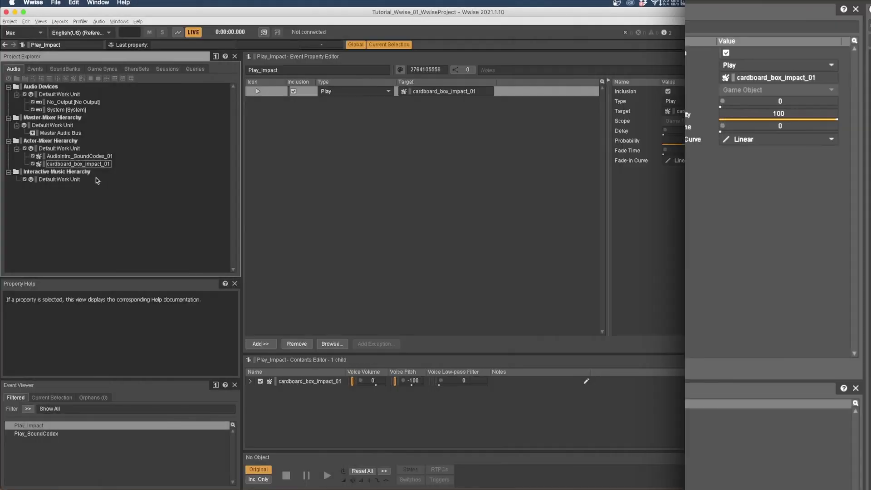
Step: In Wwise, audition the cardboard_box_impact_01 sound and inspect the Play_Impact event and its target
click(89, 172)
click(89, 164)
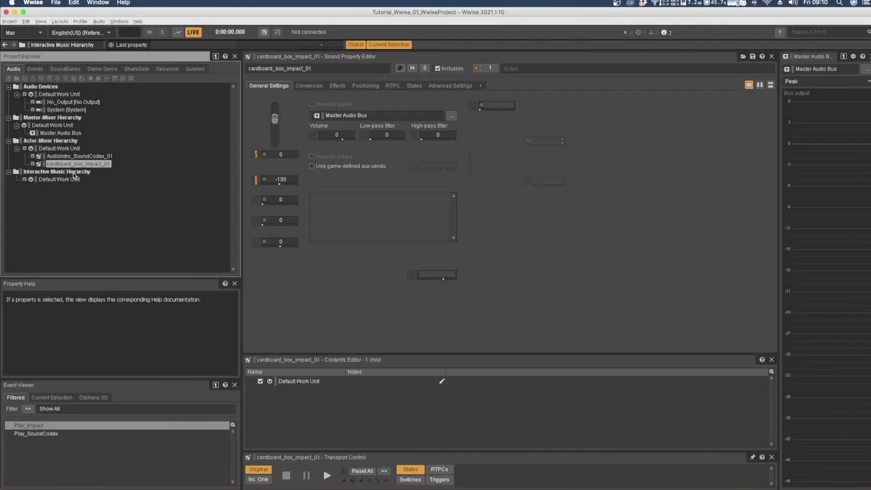
key(space)
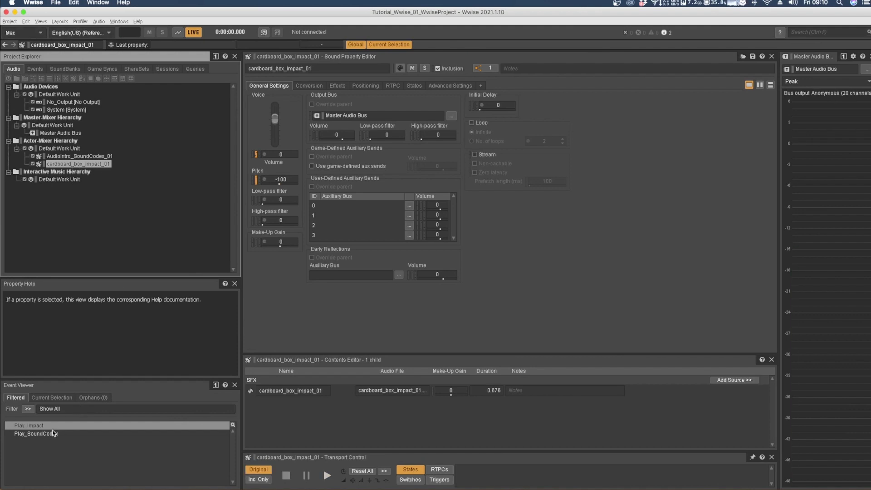
click(39, 425)
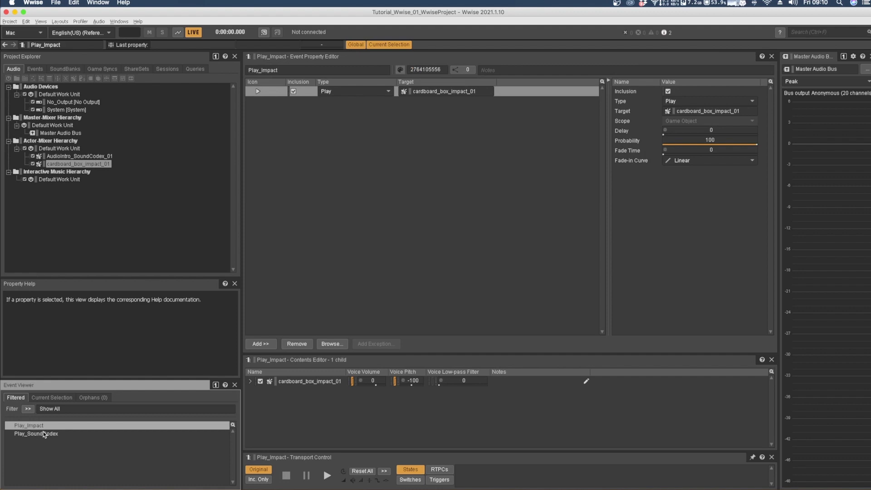
double_click(313, 383)
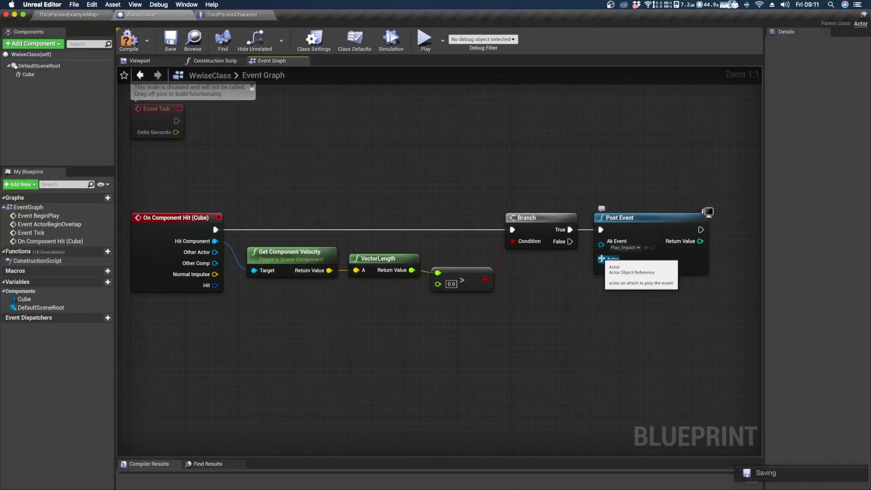
Step: In the WwiseClass event graph in Unreal Editor, connect a Self reference to Post Event's Actor input and place it below the Branch node
drag(601, 260, 549, 308)
text(self)
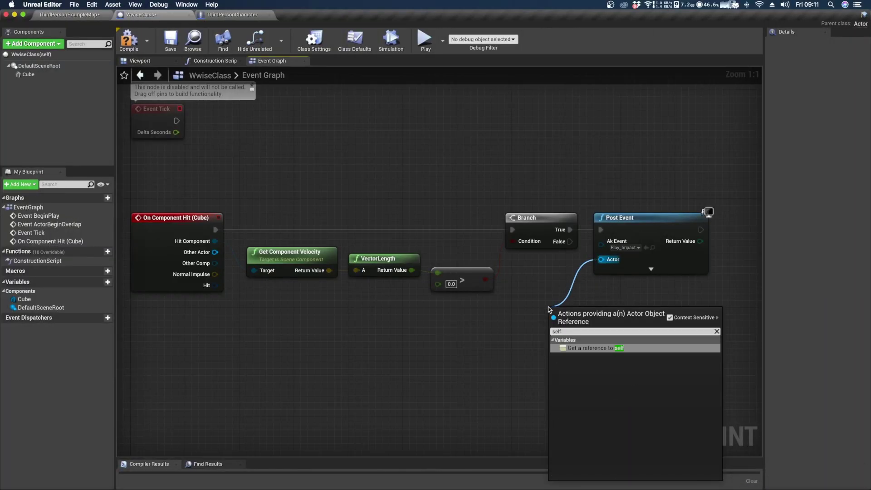
key(Return)
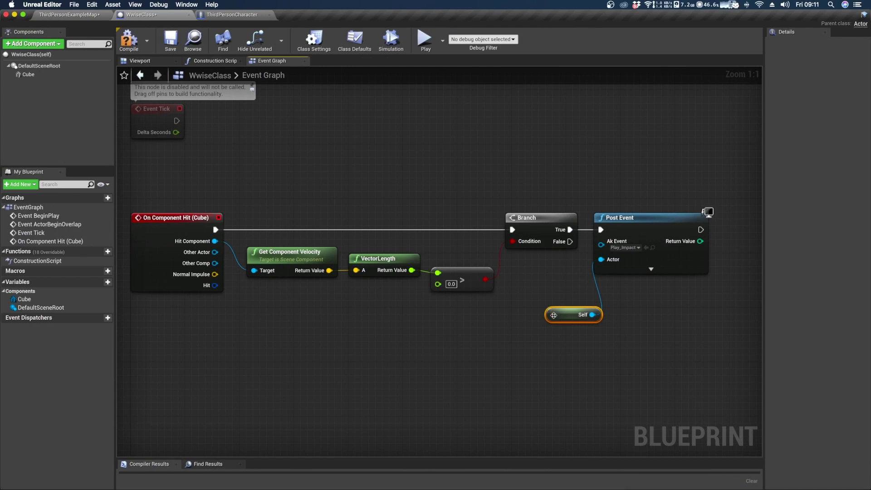
drag(553, 315, 528, 268)
click(541, 306)
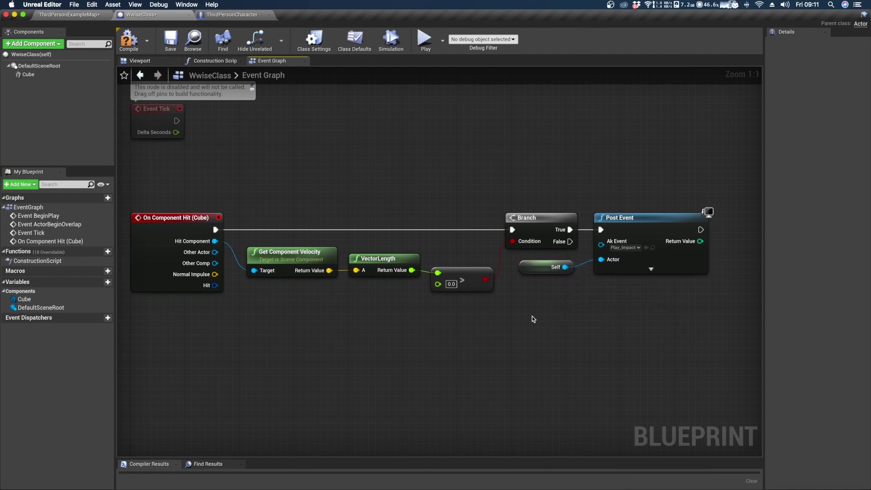
right_drag(534, 319, 549, 317)
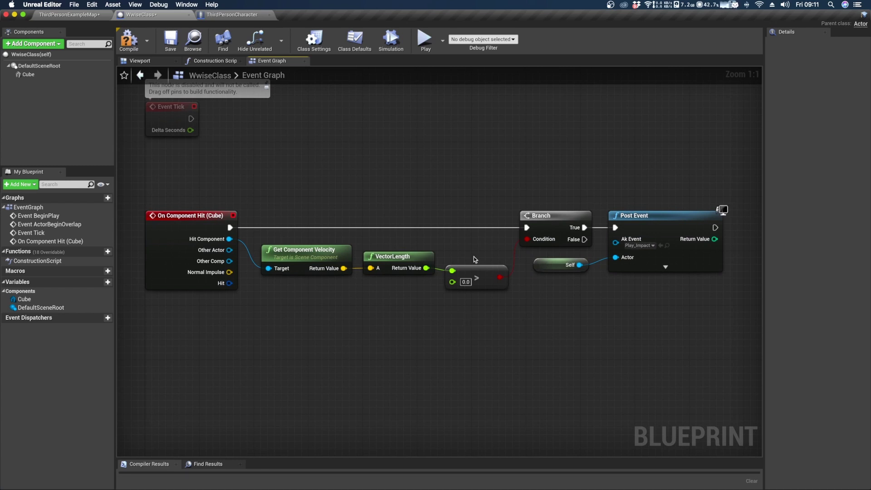
Step: Compile and save the WwiseClass blueprint and test the cube's impact sound in a play session
click(132, 39)
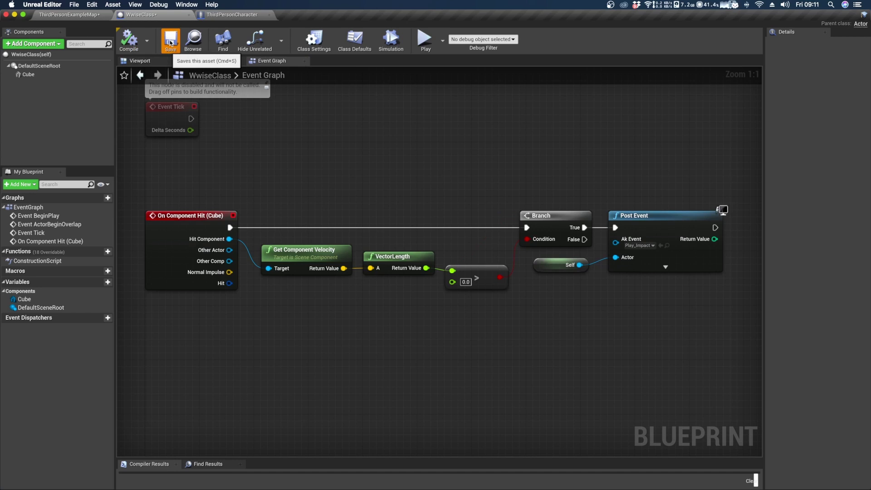
click(425, 40)
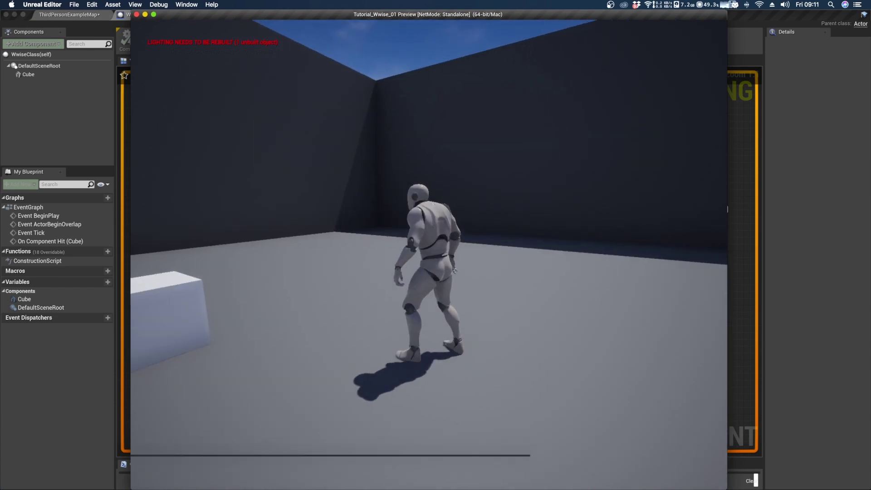
key(w)
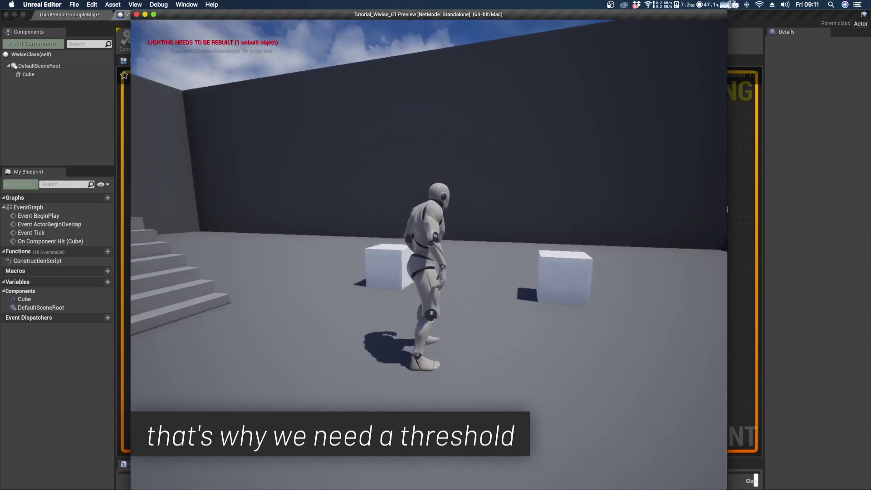
key(w)
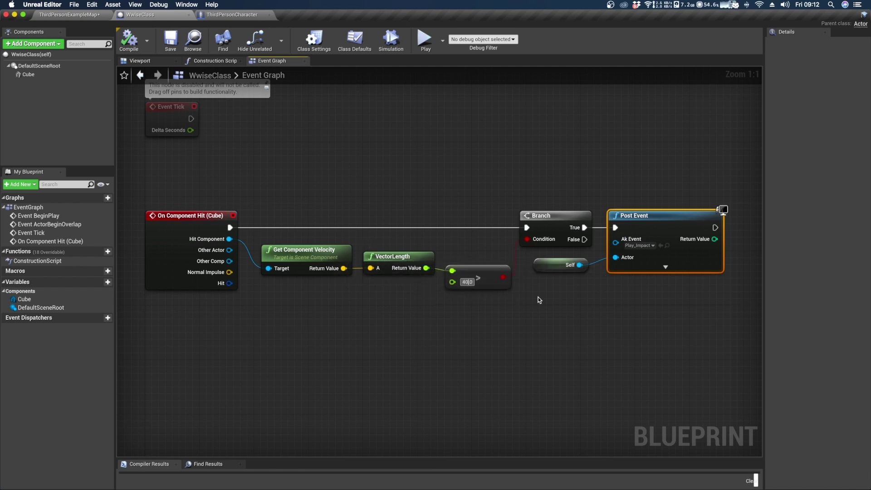
Step: Set the greater-than comparison's threshold to 40.0 and test the cube impacts again in a play session
click(508, 311)
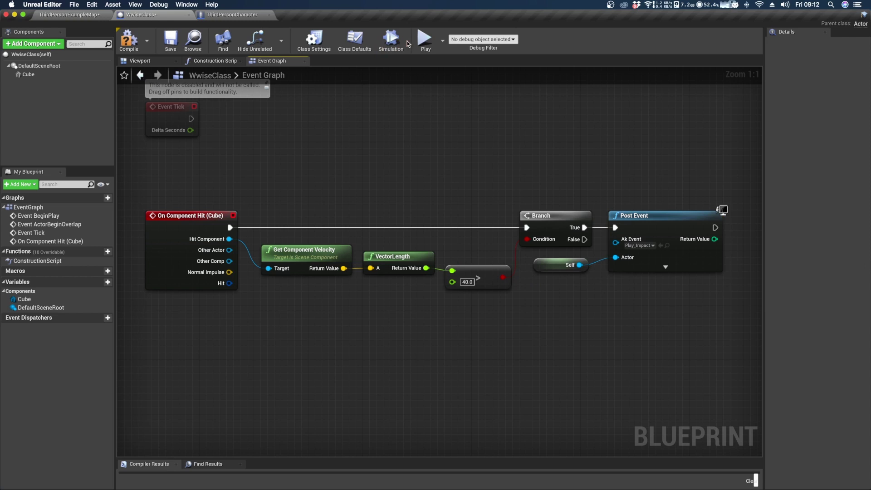
click(427, 42)
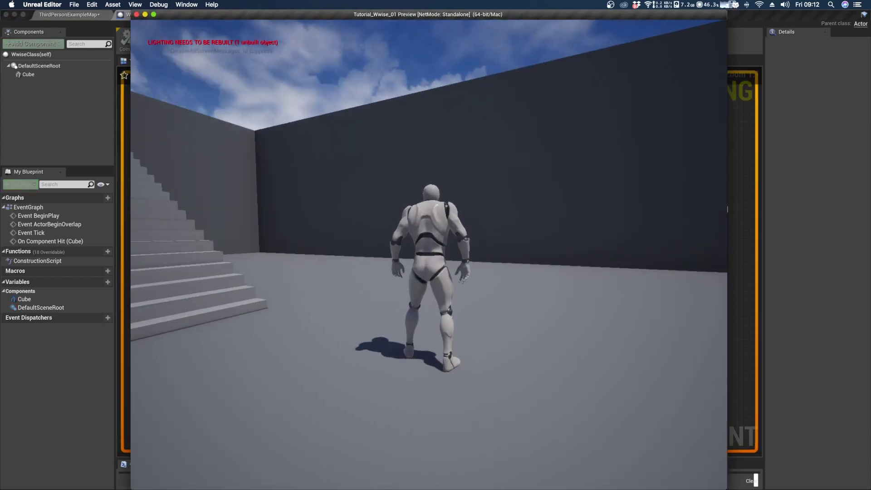
key(e)
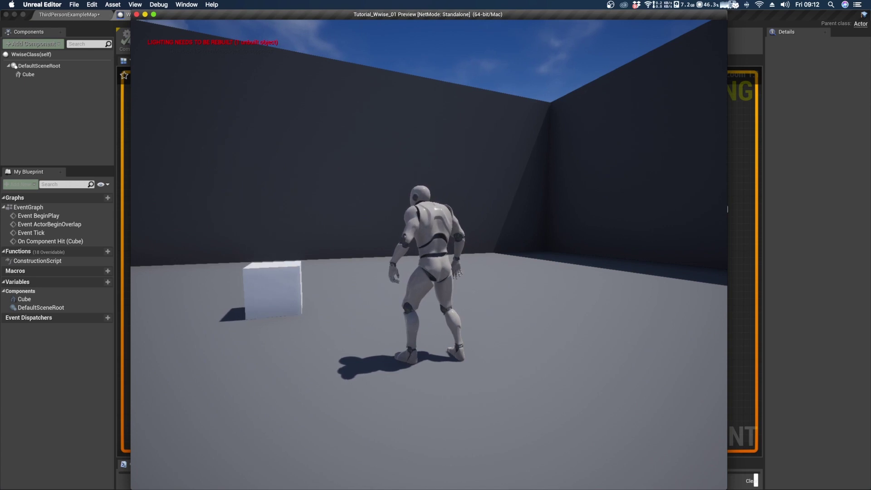
key(Escape)
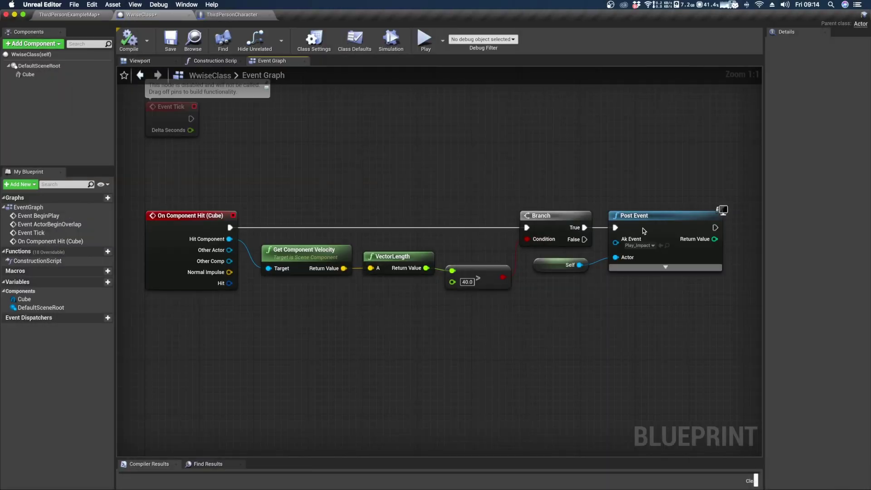
Step: Shift the Branch, Self and Post Event nodes together away from the comparison node to make room between them
drag(687, 298, 625, 221)
click(464, 196)
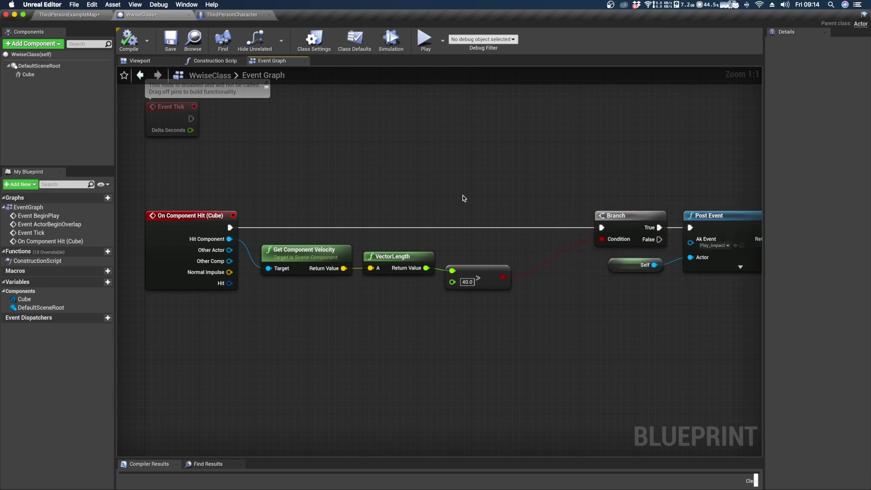
Step: Shift the hit event and velocity nodes away from Branch, stacking VectorLength and the greater-than comparison beneath Get Component Velocity
drag(500, 335, 201, 212)
drag(210, 216, 162, 216)
click(472, 295)
drag(341, 260, 253, 293)
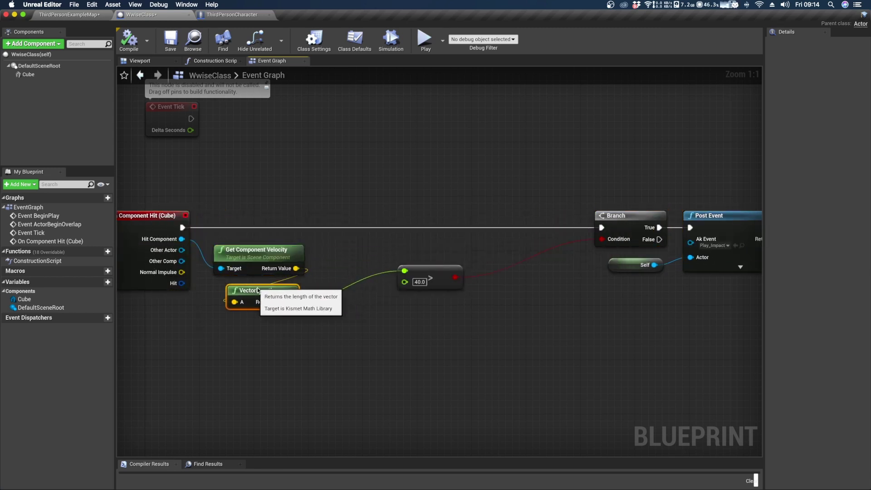
drag(431, 275, 261, 329)
Step: Move the Branch node closer to the velocity nodes and insert a Set RTPCValue node between its True output and Post Event
drag(629, 222, 470, 209)
text(set)
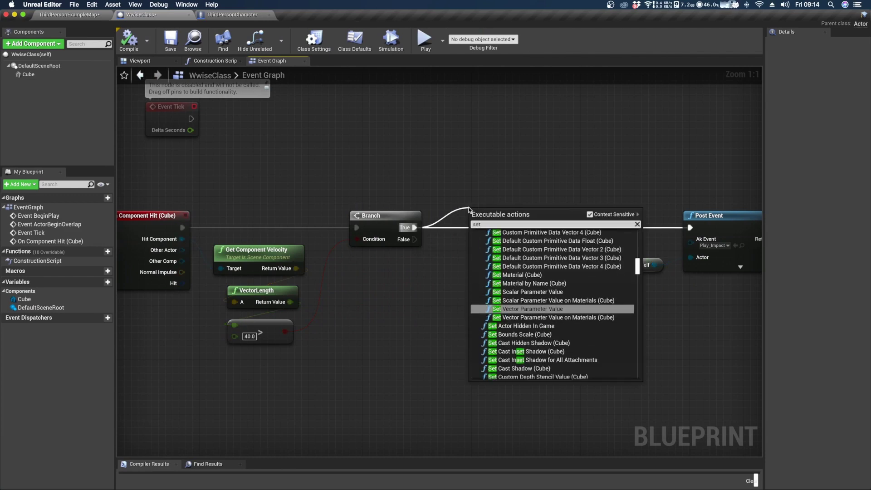
text(RT)
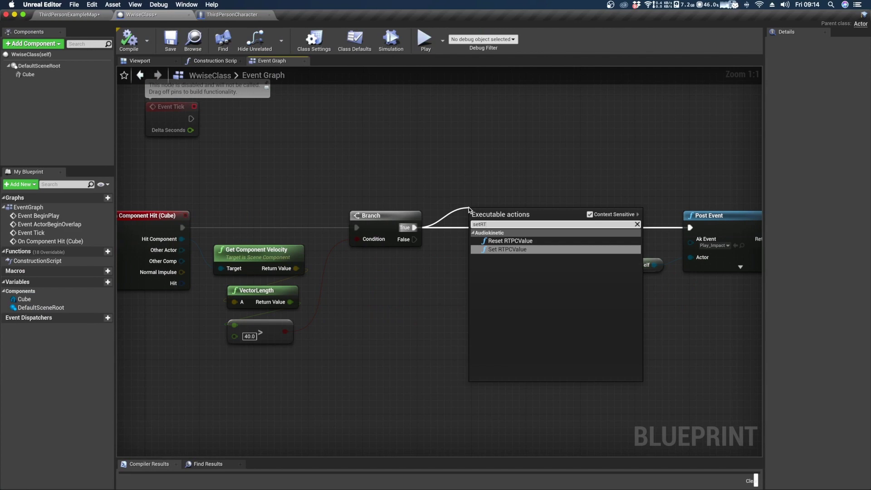
key(Return)
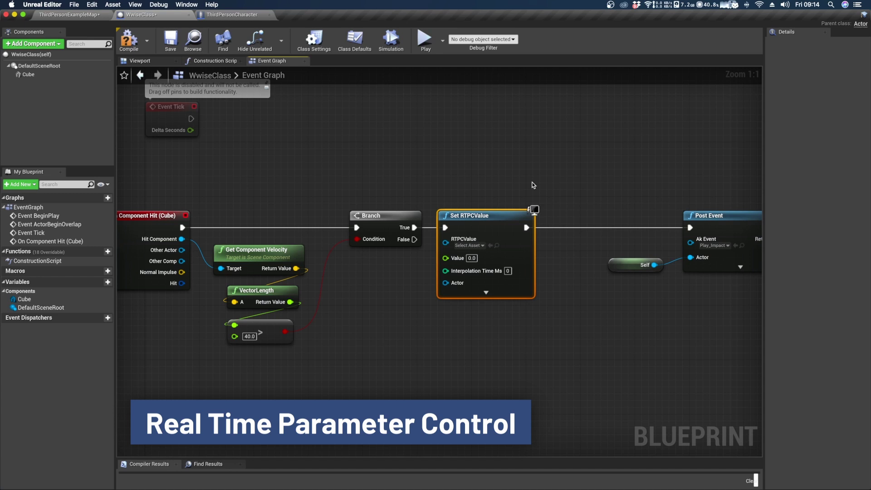
Step: Switch to Wwise and examine how Collision_Velocity drives the Voice Pitch and Voice Volume RTPC curves of cardboard_box_impact_01
click(469, 245)
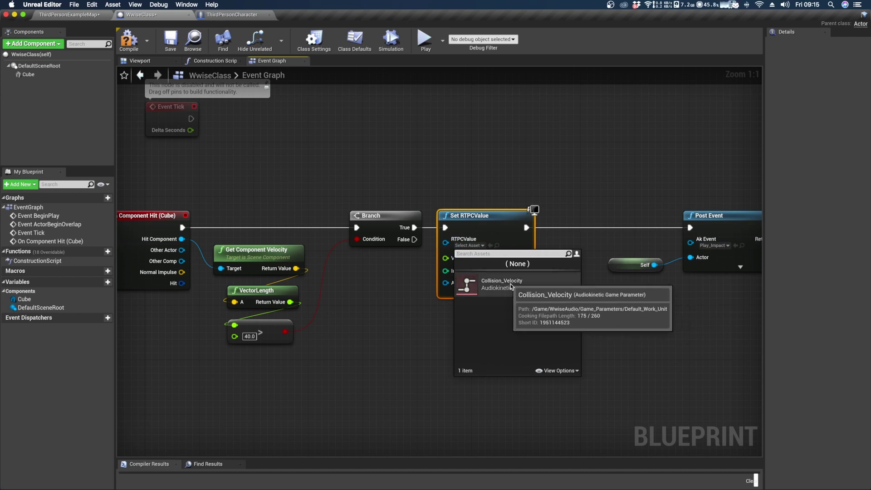
click(378, 279)
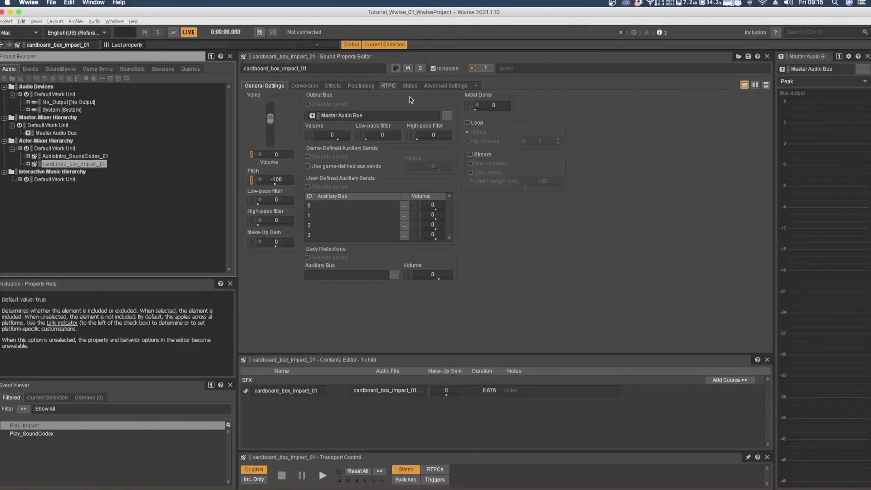
click(389, 86)
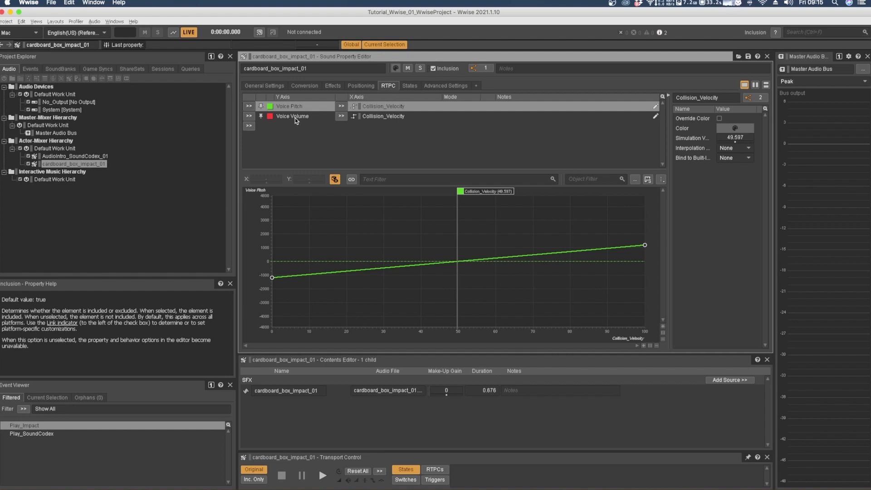
click(249, 127)
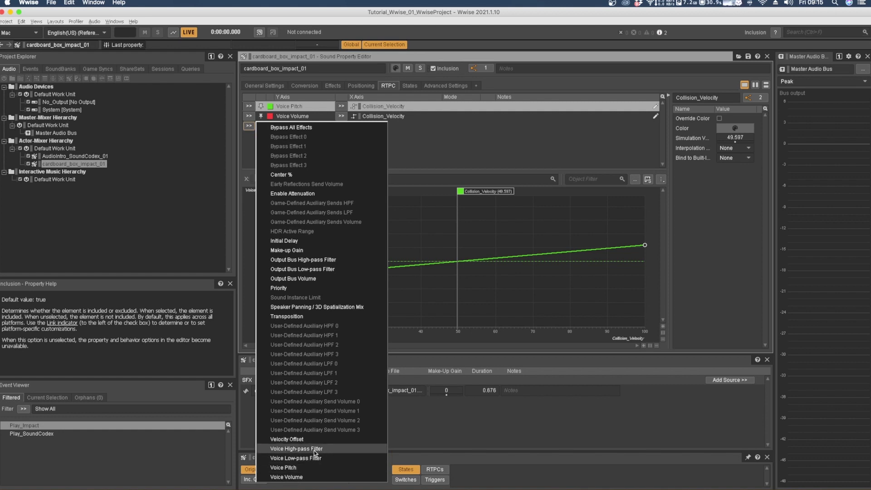
click(302, 118)
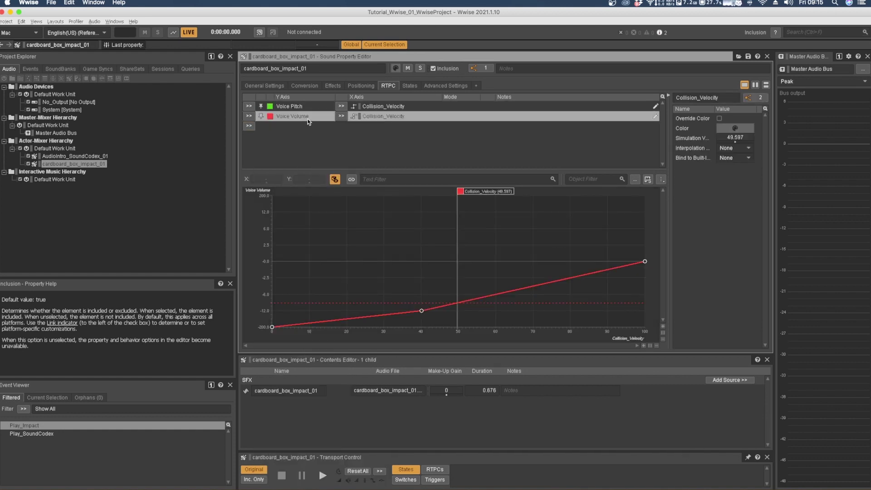
click(302, 108)
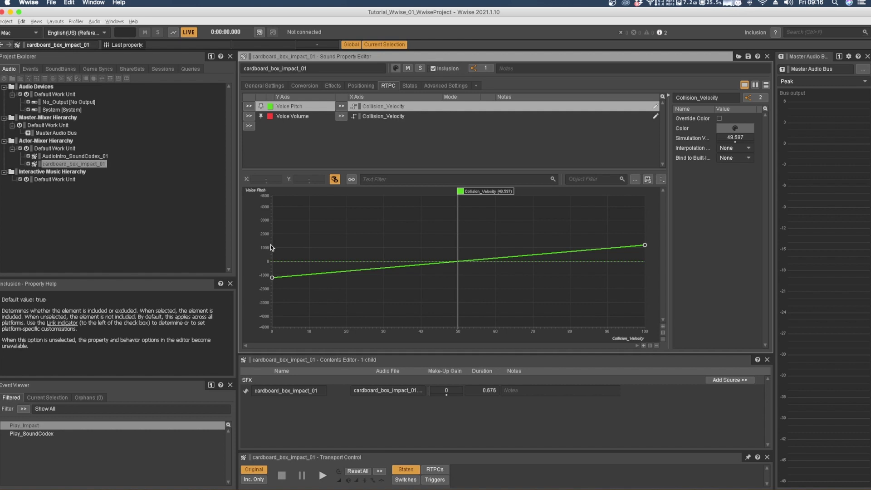
click(645, 245)
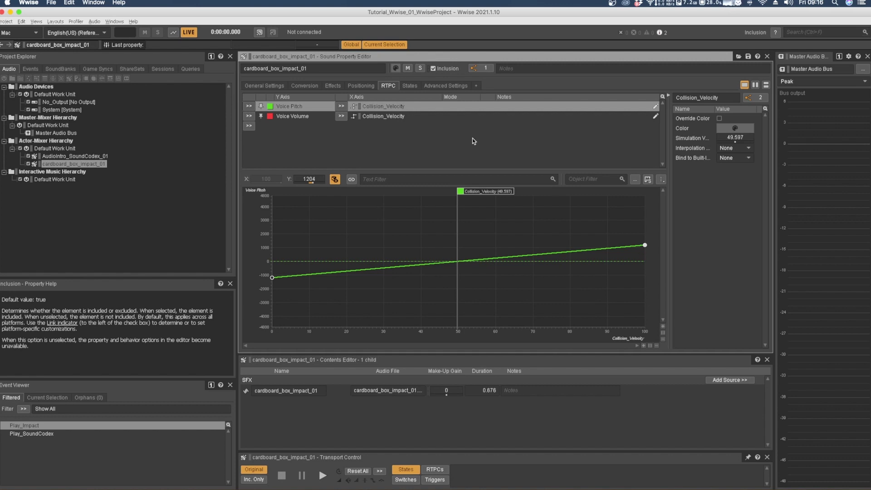
click(294, 117)
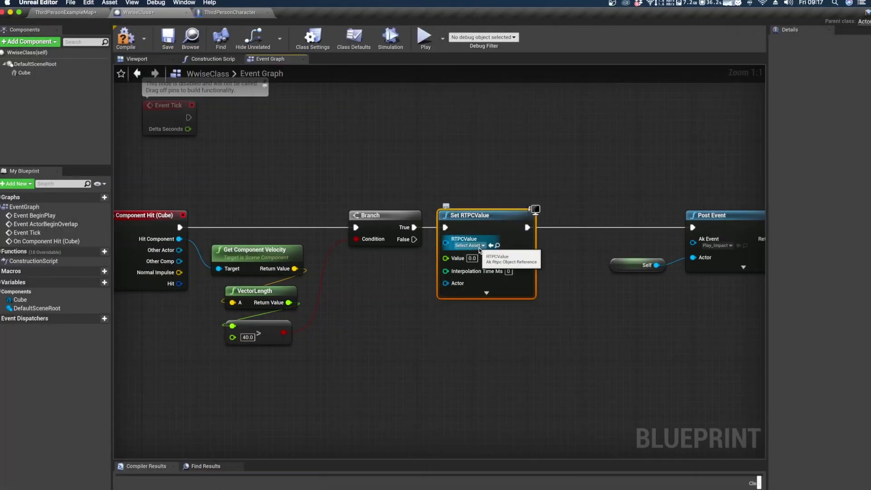
Step: Back in Unreal Editor, assign Collision_Velocity to the Set RTPCValue node and connect VectorLength's Return Value to its Value input
click(477, 246)
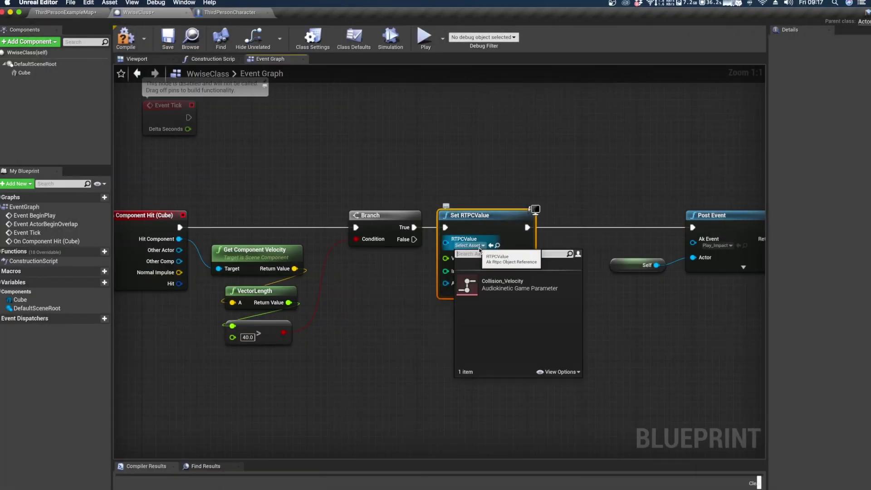
click(513, 290)
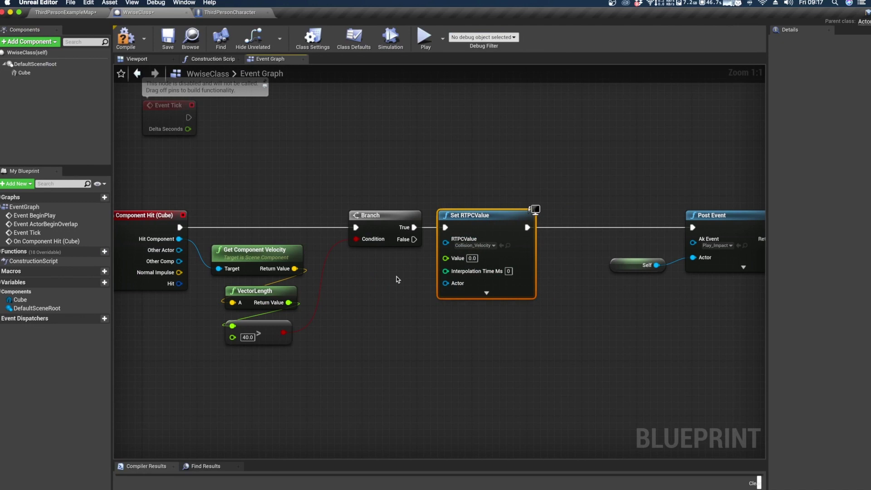
right_drag(397, 280, 424, 277)
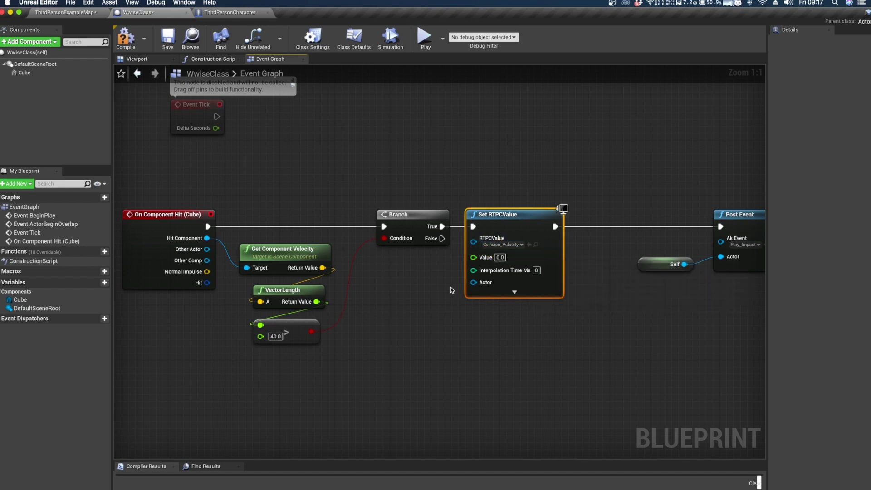
drag(317, 302, 474, 257)
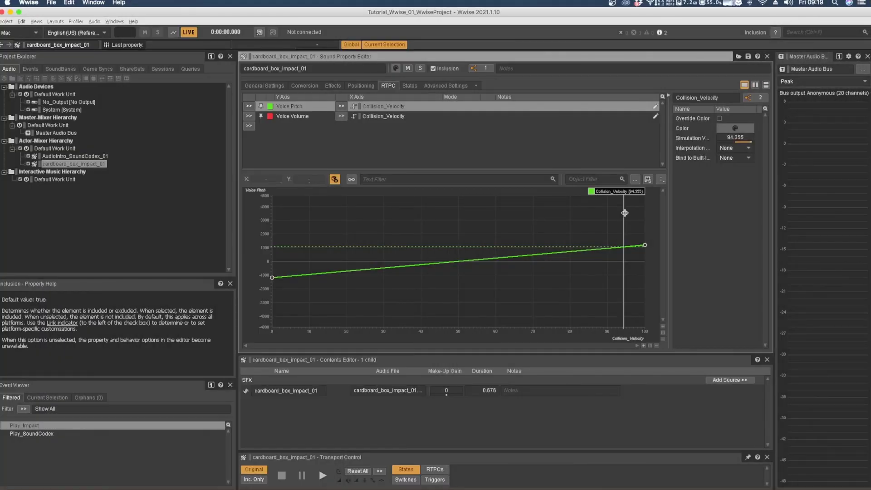
Step: In Wwise, set the Collision_Velocity simulation value to 100 on the Voice Pitch curve and audition the impact sound
drag(624, 214, 648, 214)
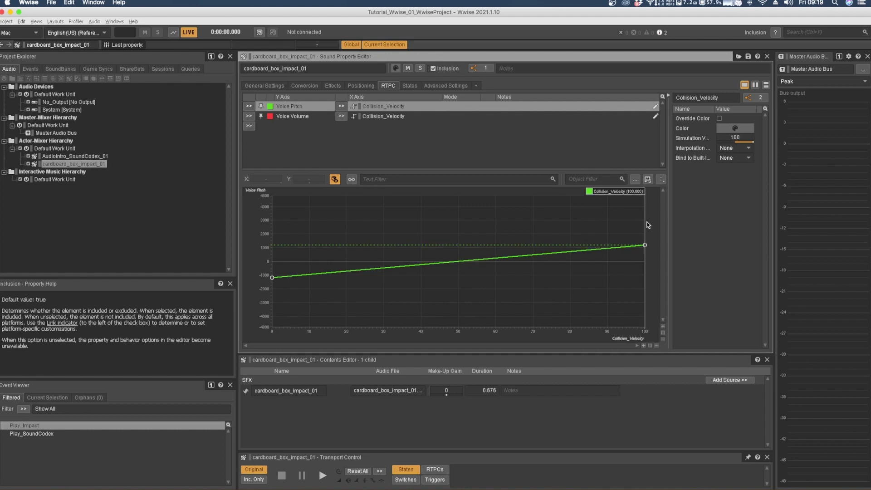
key(space)
key(space)
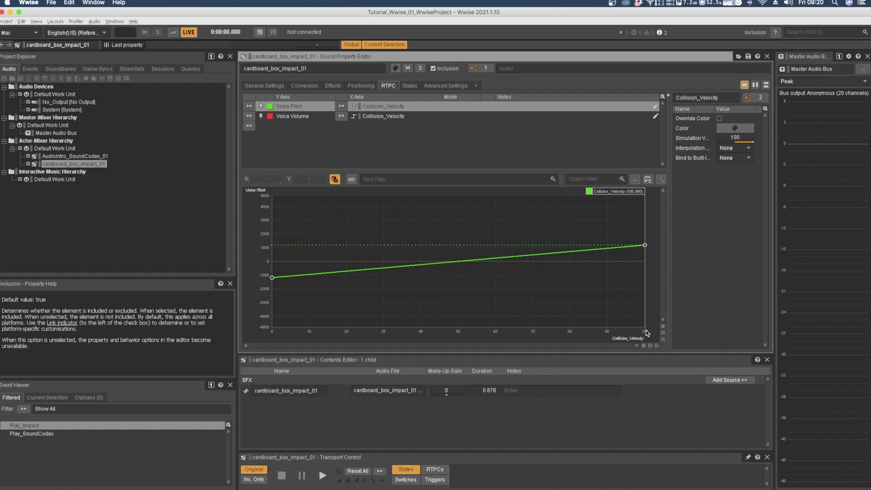
Step: Switch to the Unreal Editor play session, spawn and push cubes to test their impact sounds, and end the session
key(ctrl+Right)
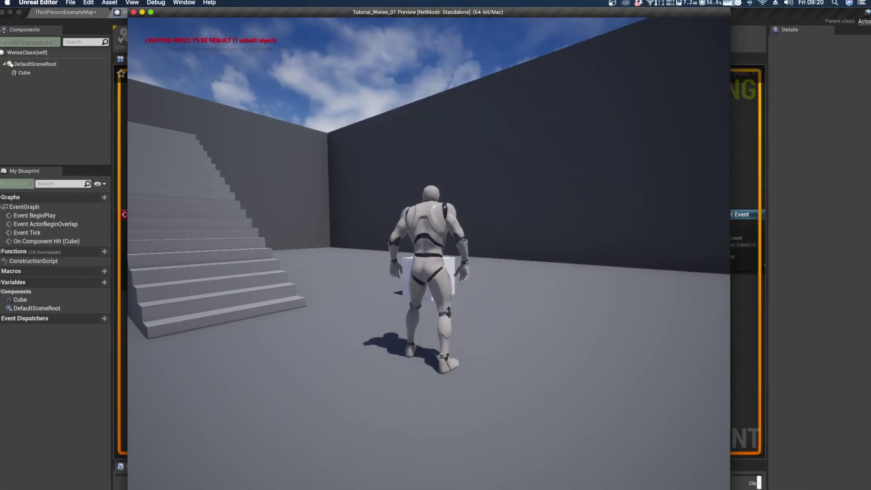
key(d)
key(w)
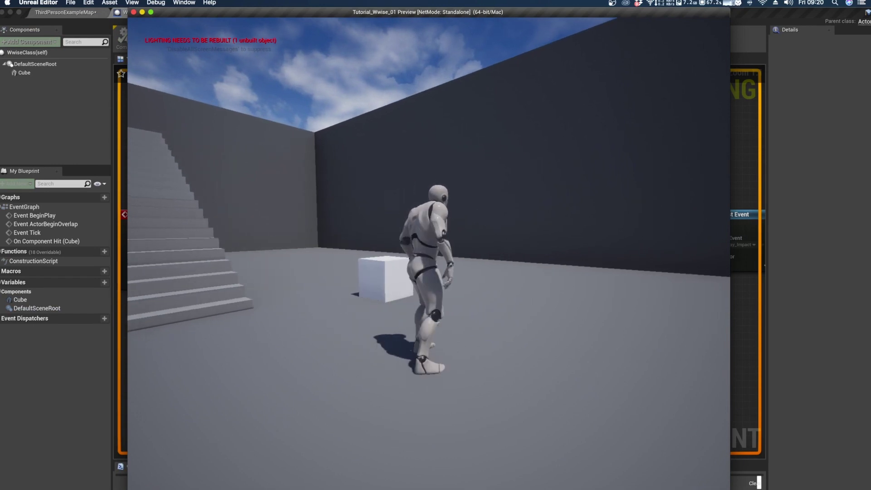
key(e)
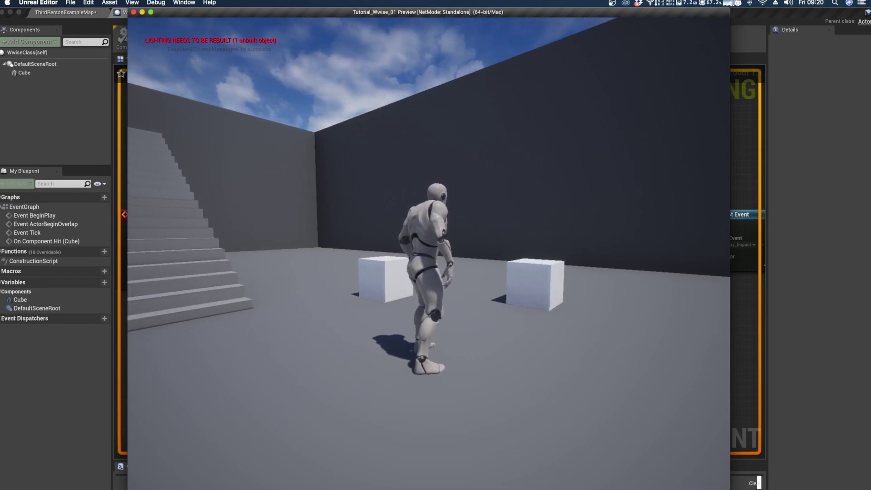
key(a)
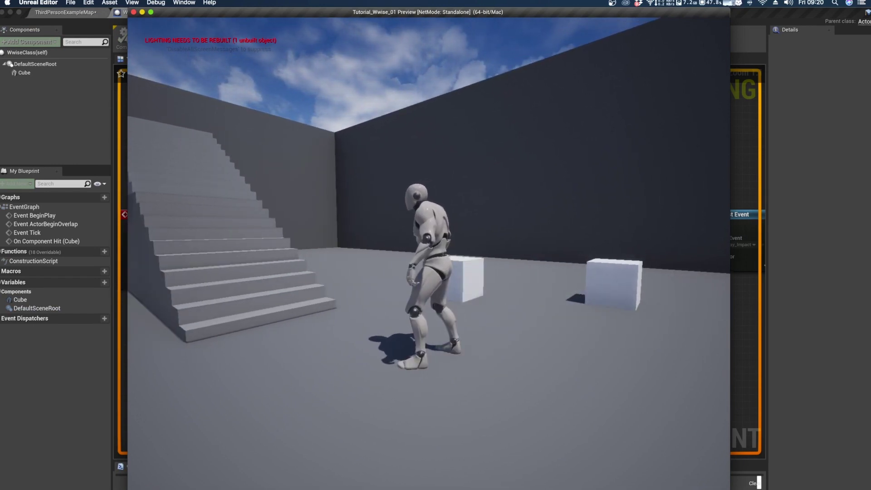
key(d)
key(w)
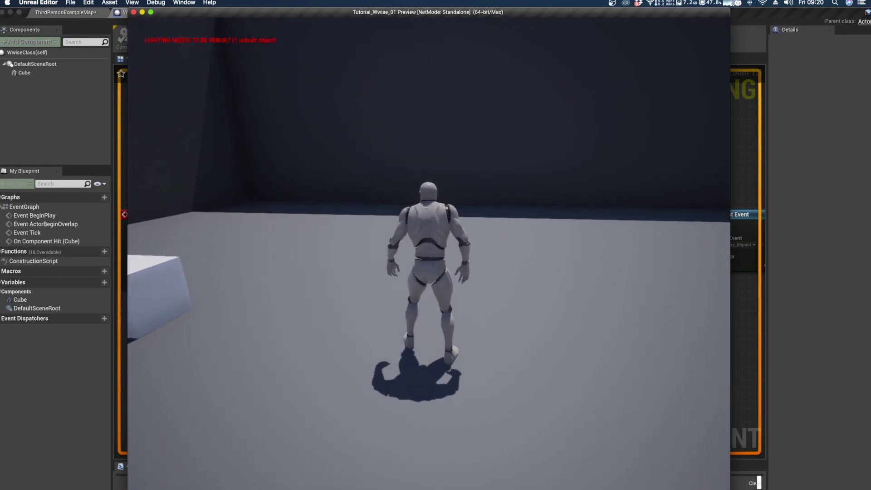
key(a)
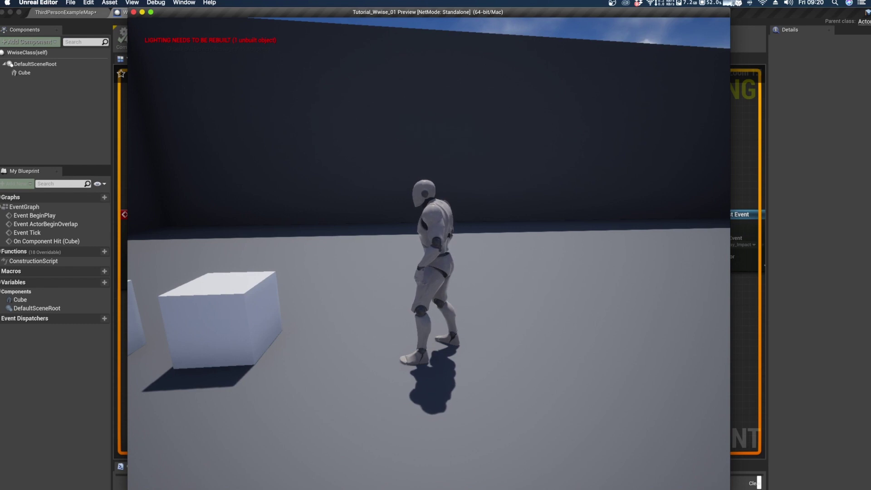
key(Escape)
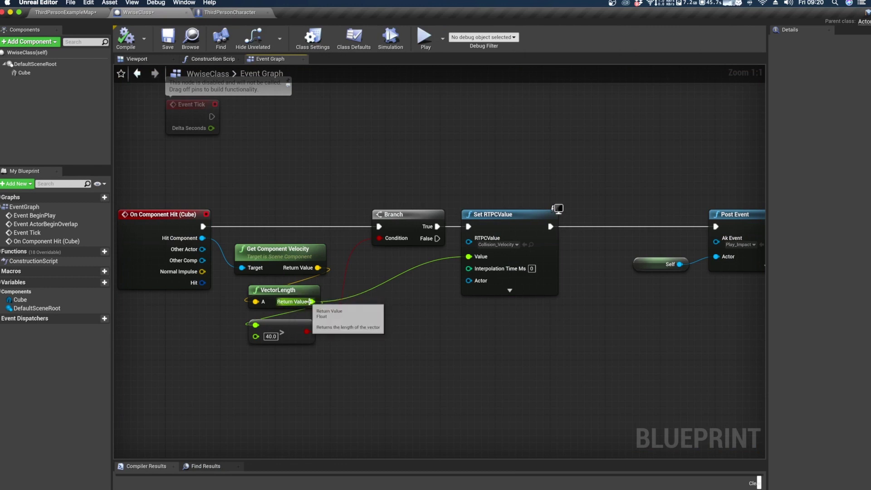
Step: Insert a Map Range Clamped node between VectorLength's Return Value and Set RTPCValue's Value input, placing it below the Branch node
drag(312, 302, 390, 318)
text(map)
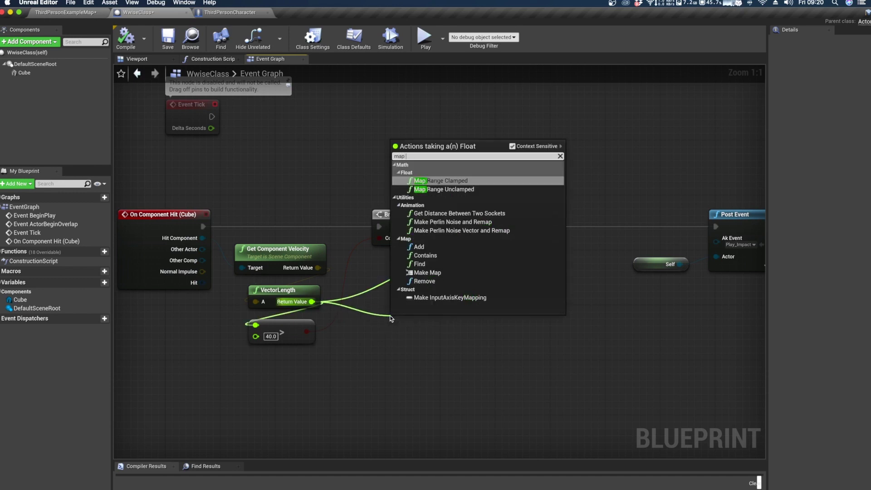
key(Return)
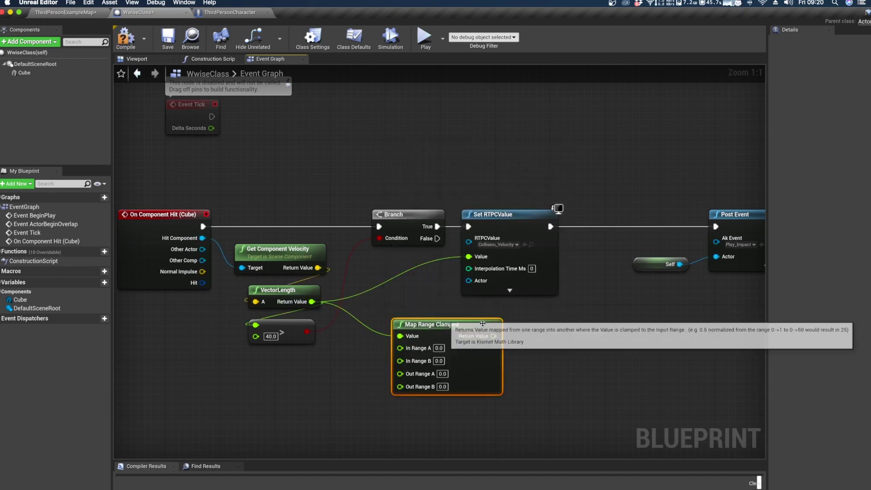
drag(498, 340, 469, 256)
drag(451, 359, 424, 346)
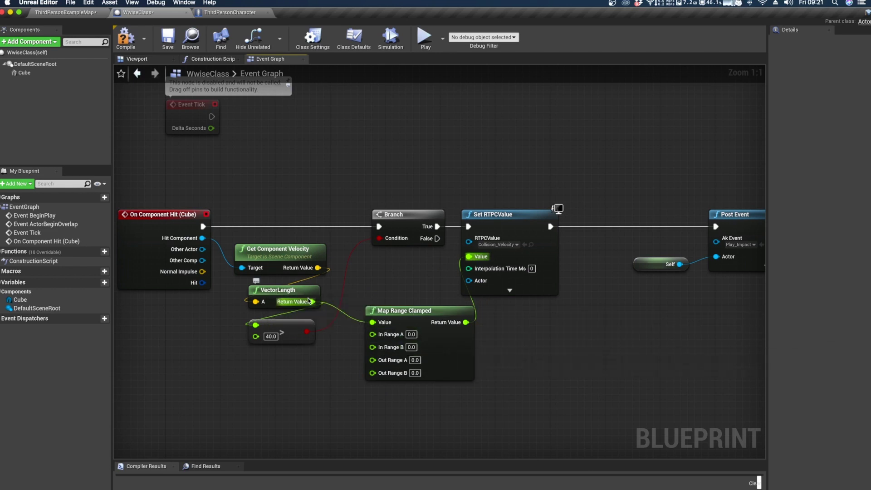
Step: Set Map Range Clamped's In Range B to 400.0 and Out Range B to 100.0
click(411, 347)
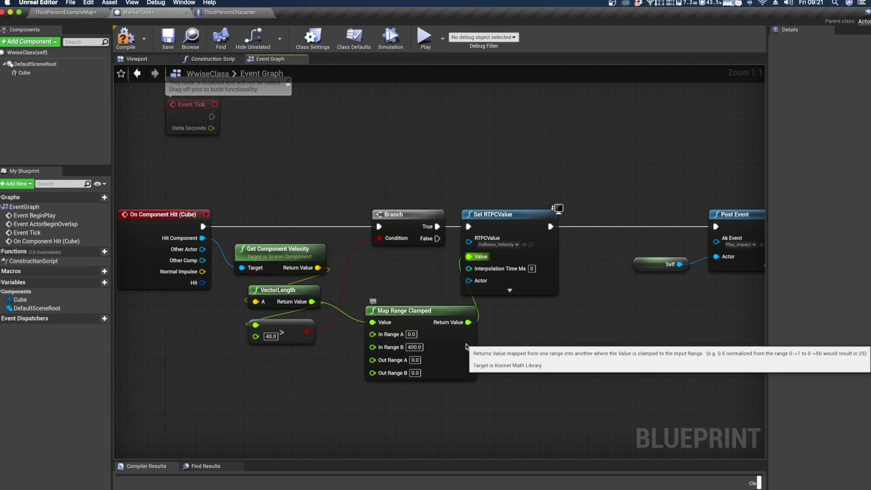
click(467, 346)
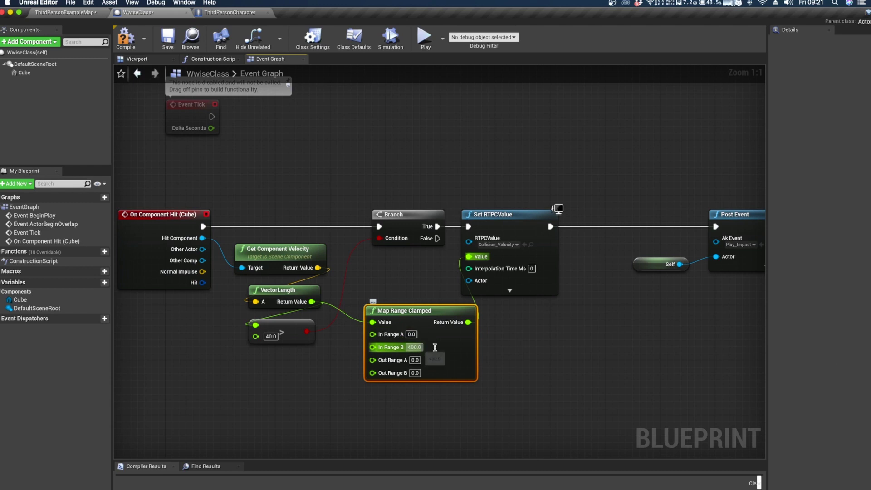
click(416, 373)
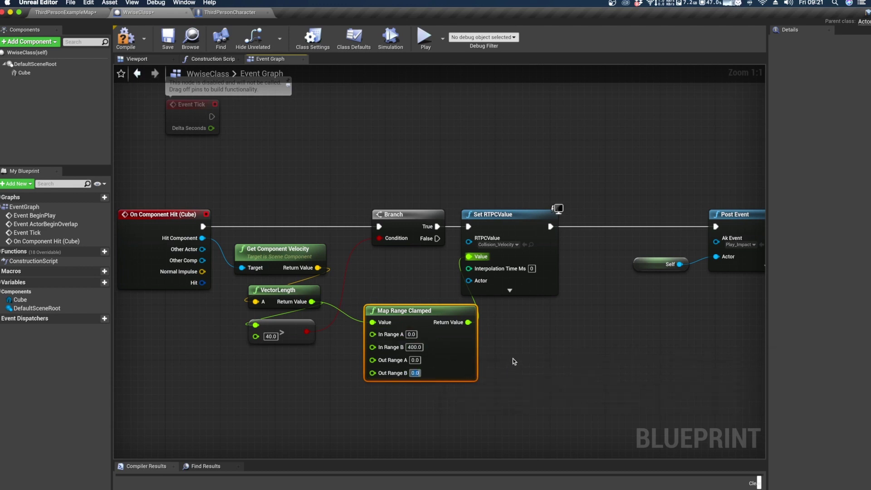
text(100)
key(Return)
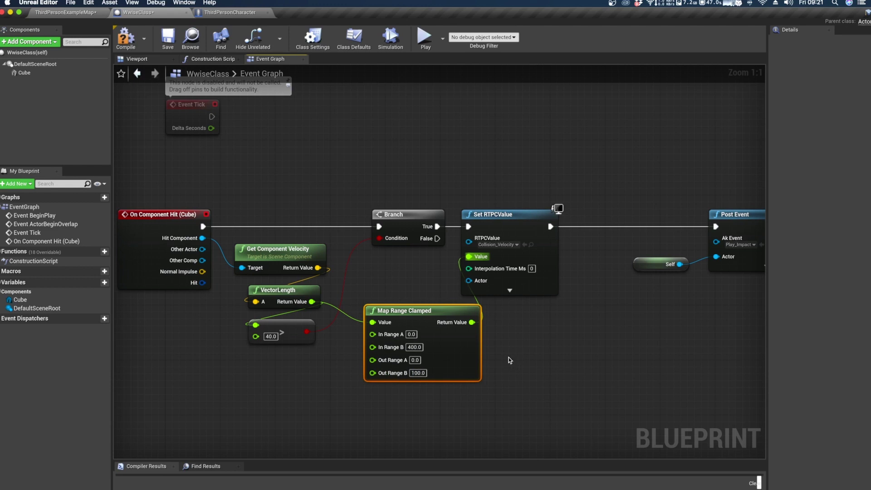
Step: Play-test the level by spawning a cube and pushing it to hear the mapped impact sounds, and end the session
click(424, 38)
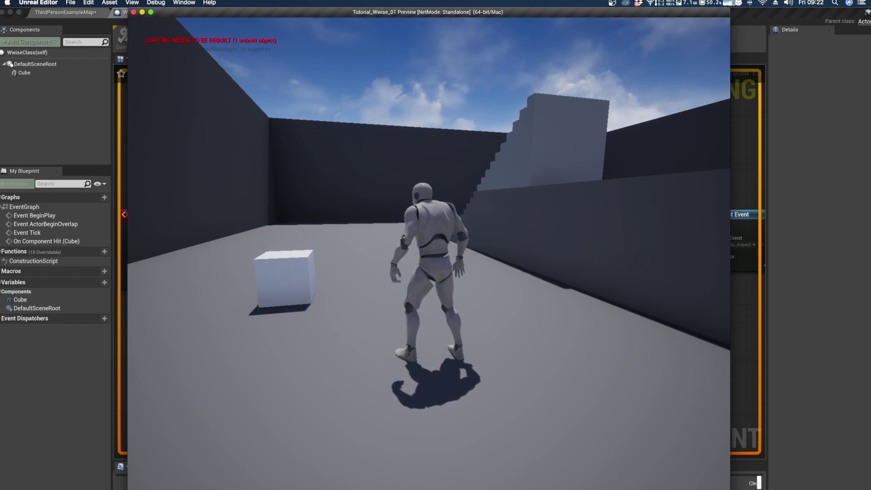
key(w)
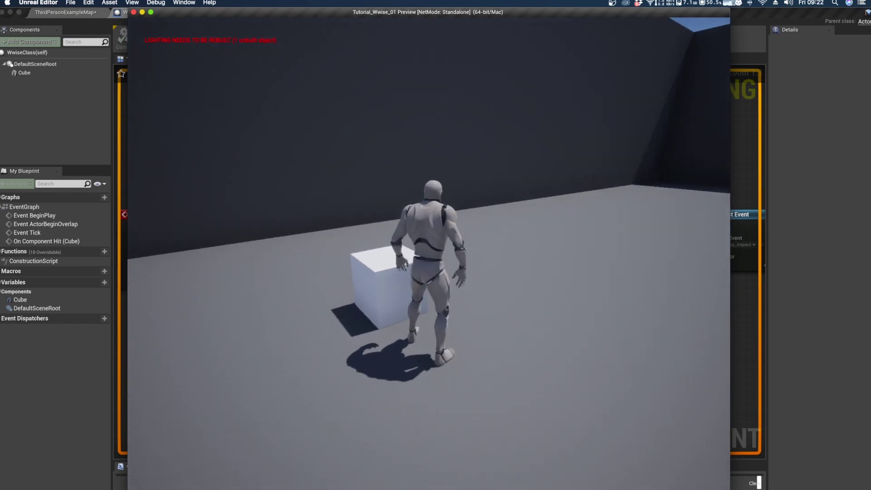
key(a)
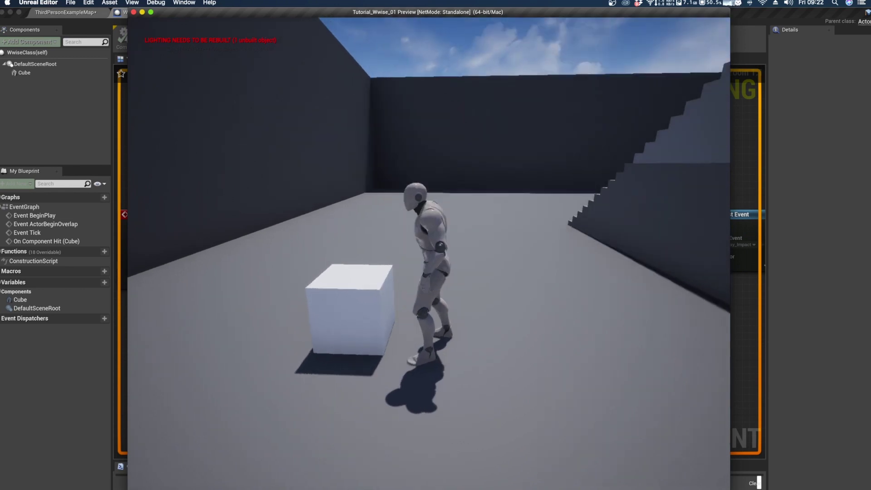
key(a)
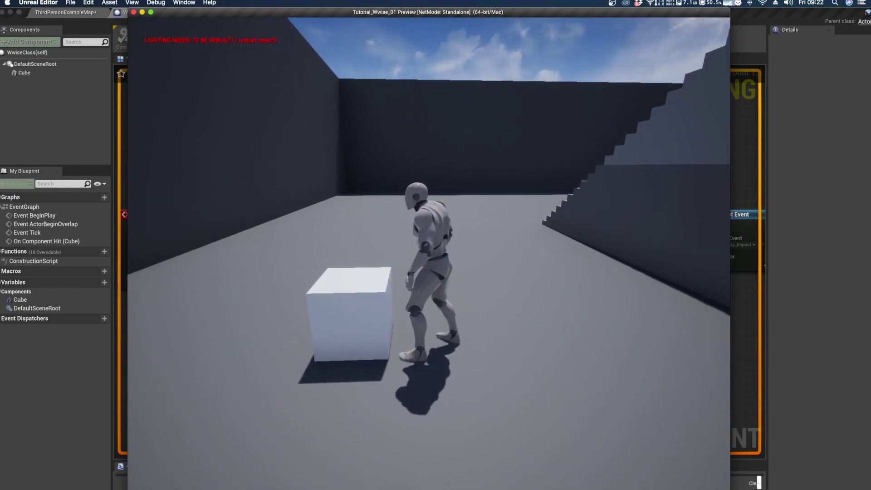
key(a)
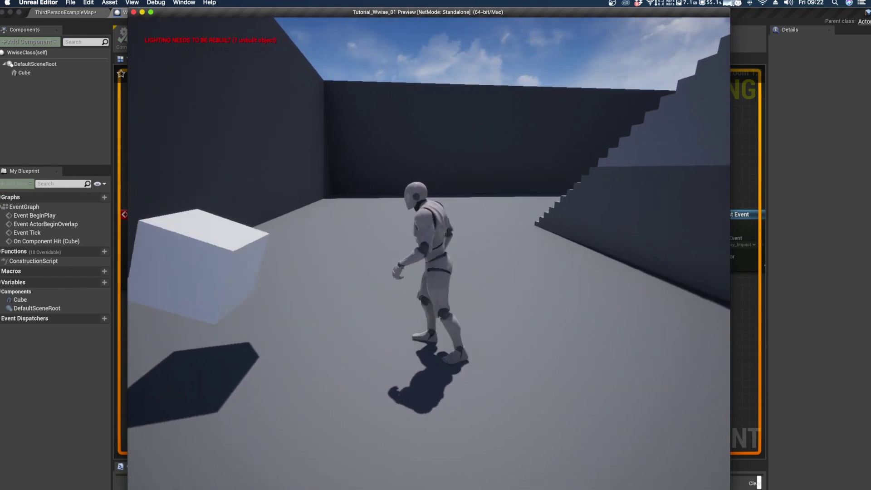
key(a)
key(d)
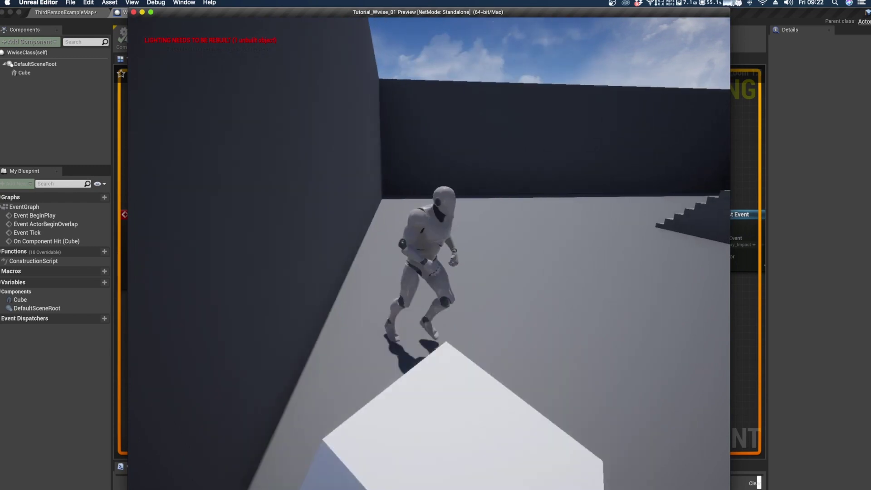
key(w)
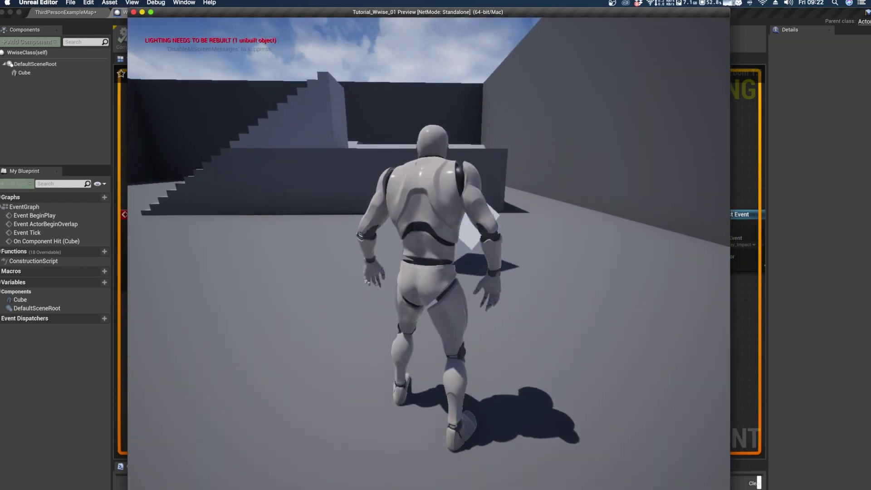
key(w)
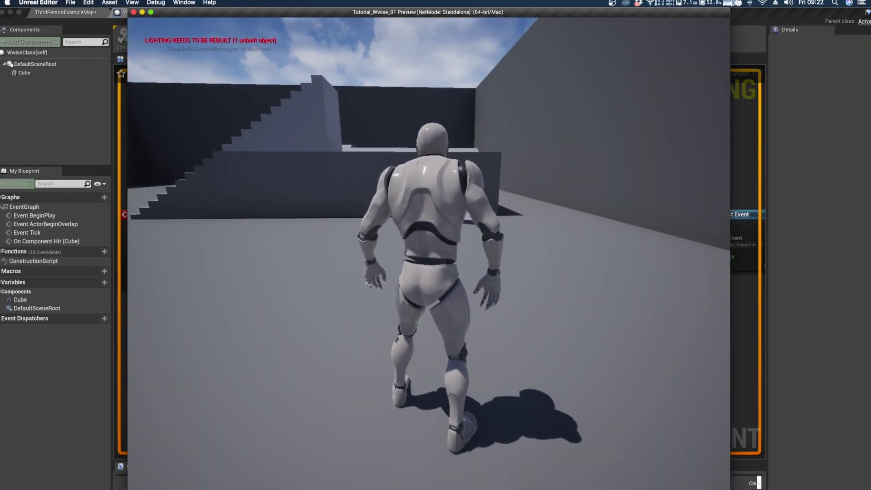
key(w)
key(Escape)
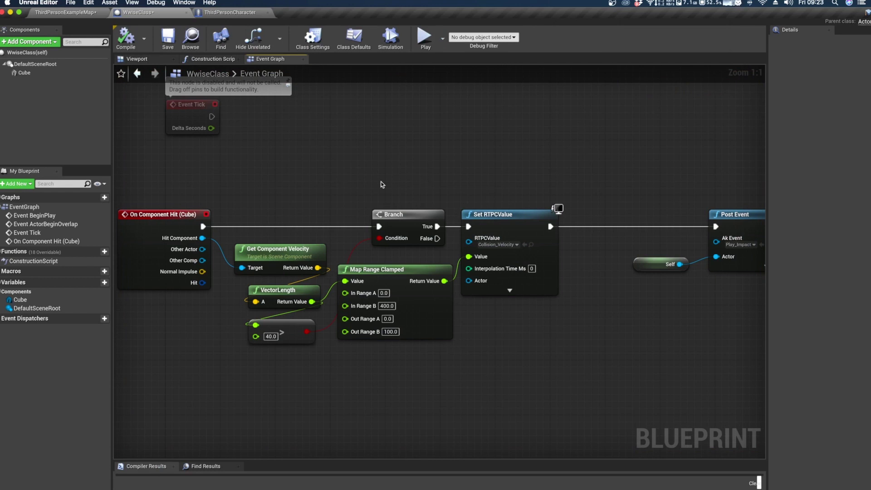
Step: Insert a Do Once node between On Component Hit (Cube) and the Branch node, and tidy the node layout
drag(374, 172, 552, 338)
click(386, 155)
drag(202, 226, 262, 190)
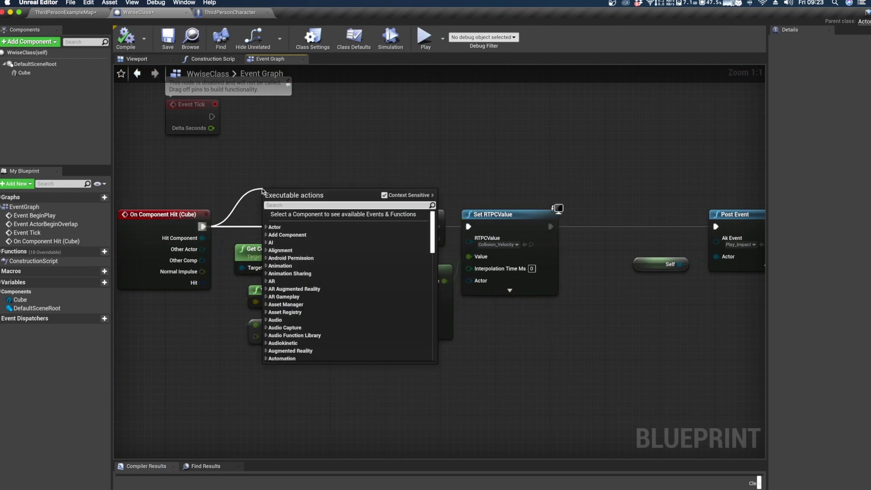
text(do once)
key(Return)
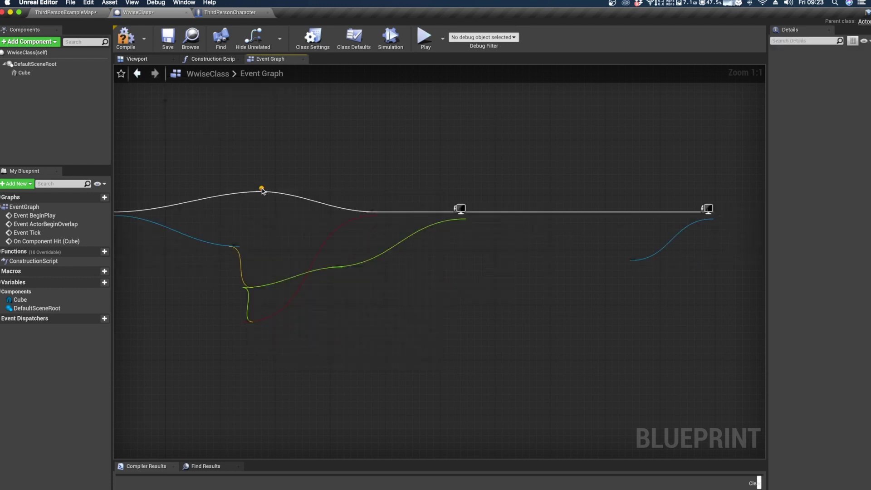
click(506, 211)
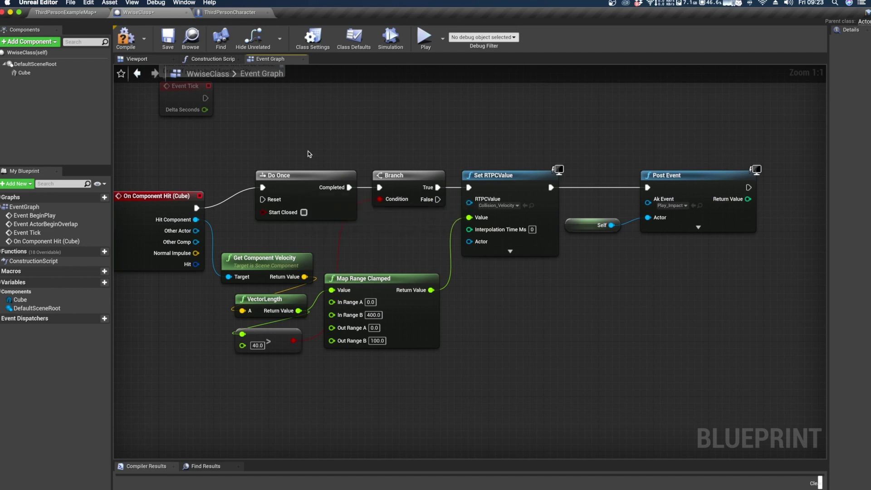
click(309, 177)
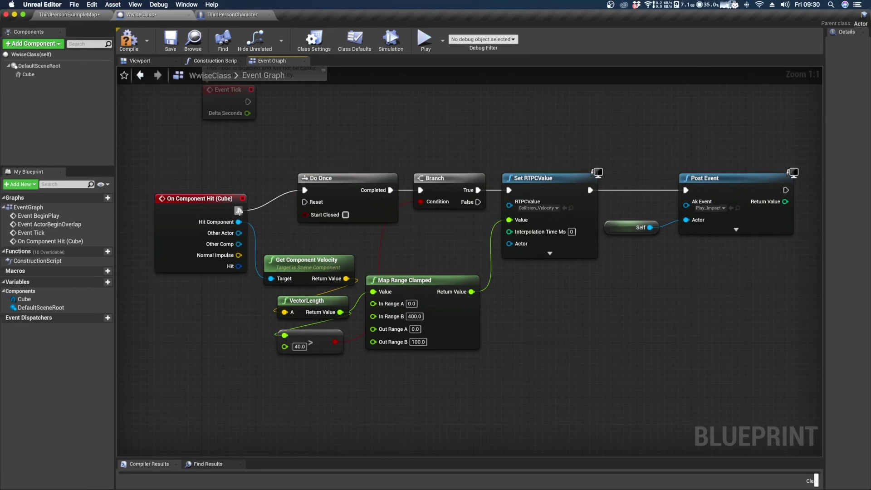
Step: Insert a Sequence node between On Component Hit (Cube) and Do Once, with Then 0 feeding Do Once, and align the nodes
drag(239, 210, 247, 162)
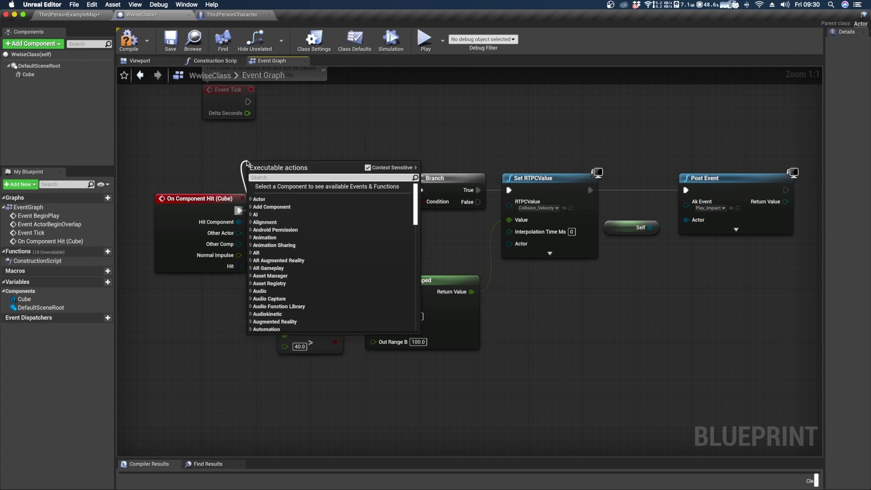
text(se)
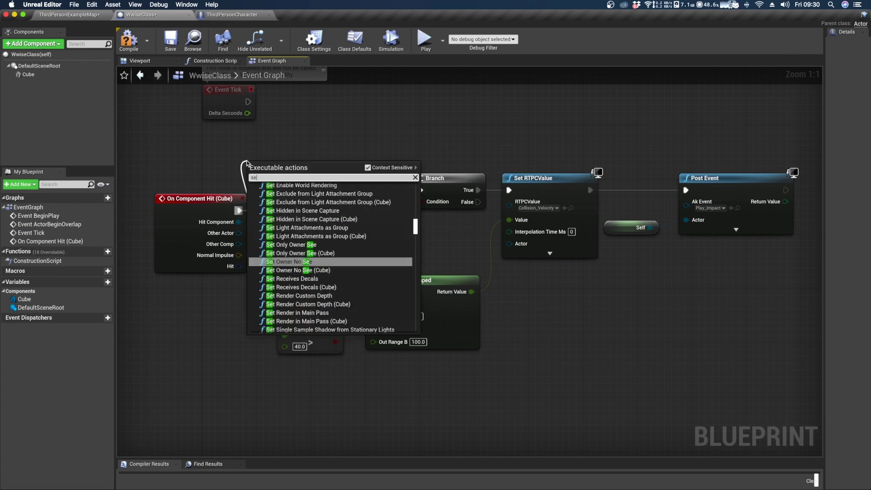
text(quen)
key(Return)
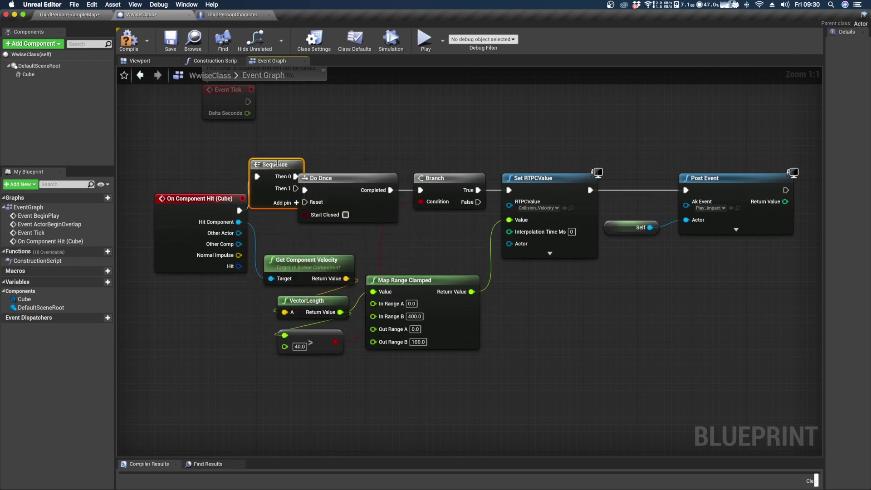
drag(197, 175, 221, 265)
drag(201, 198, 160, 197)
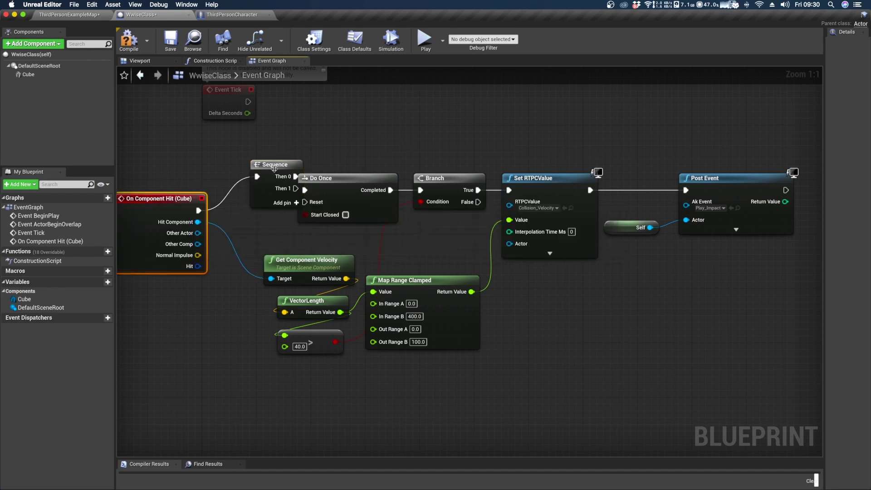
drag(245, 166, 251, 167)
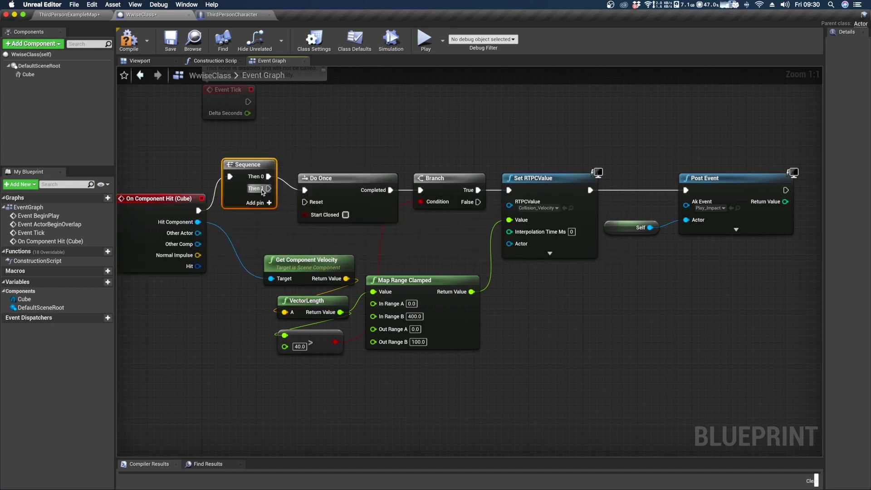
drag(330, 182, 330, 168)
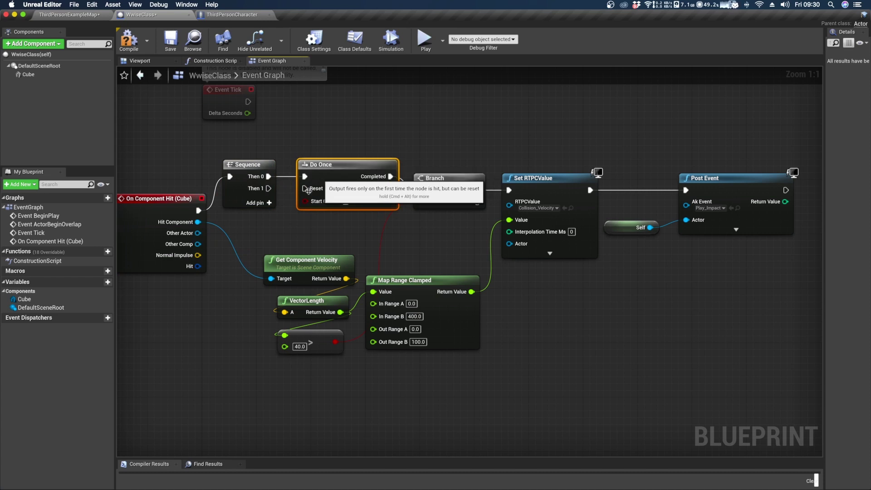
Step: Move the Get Component Velocity, VectorLength, greater-than and Map Range Clamped nodes down to clear space below Do Once
right_drag(255, 325, 323, 332)
drag(351, 242, 456, 338)
drag(376, 262, 362, 337)
click(305, 152)
Step: Add a Delay node with a 0.2 duration from Sequence's Then 1 and connect its Completed output to Do Once's Reset
drag(345, 187, 349, 239)
text(delay)
key(Return)
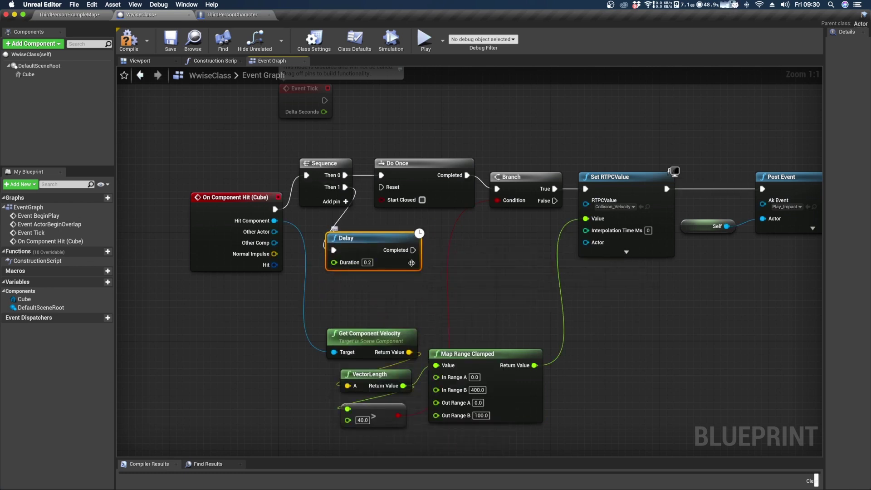
drag(413, 250, 382, 187)
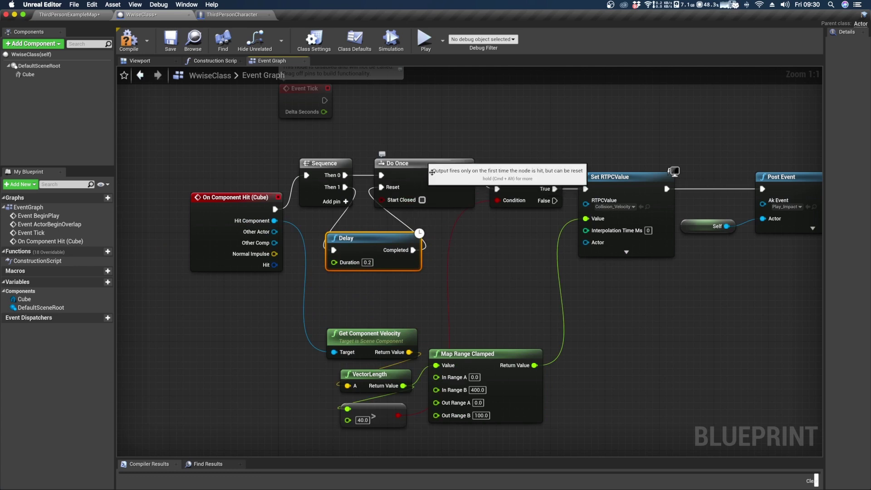
Step: Start a play session, spawn a cube and push it beside the stairs to test the delayed-reset impact sounds
click(425, 38)
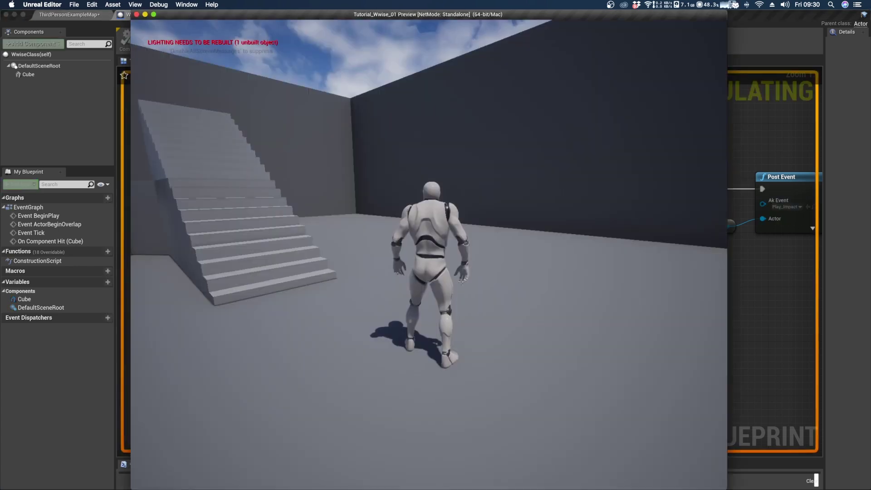
key(w)
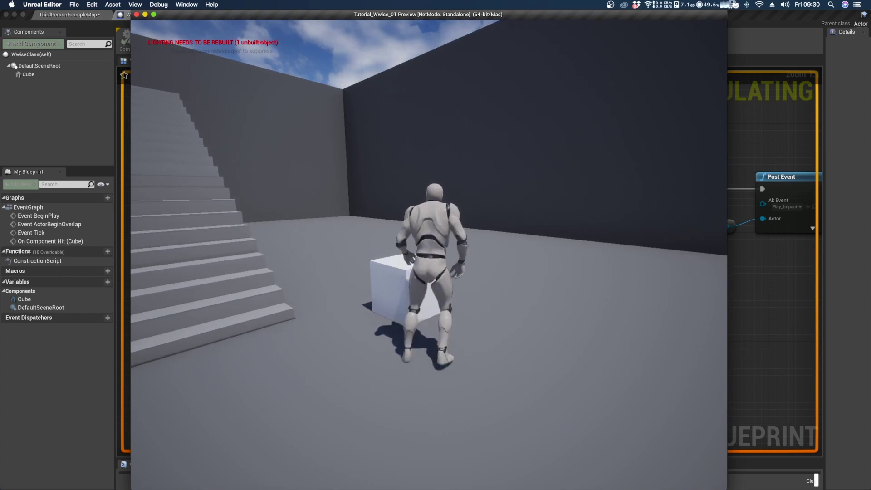
key(w)
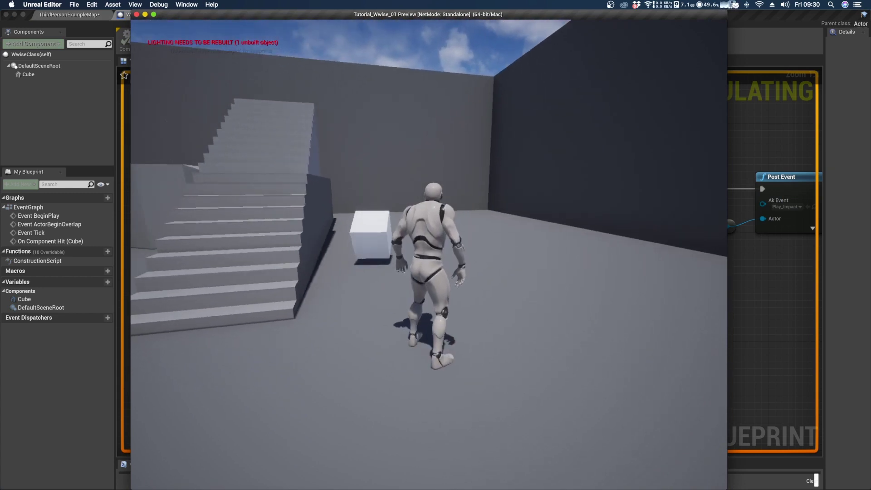
key(a)
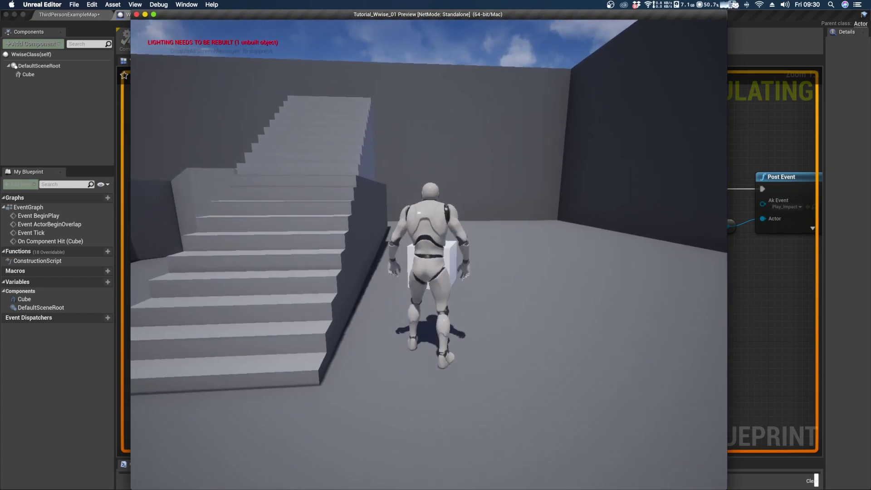
key(w)
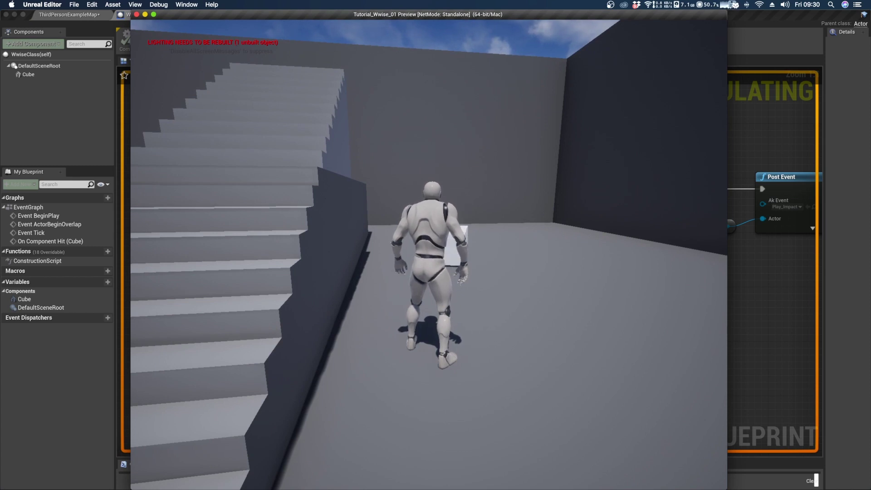